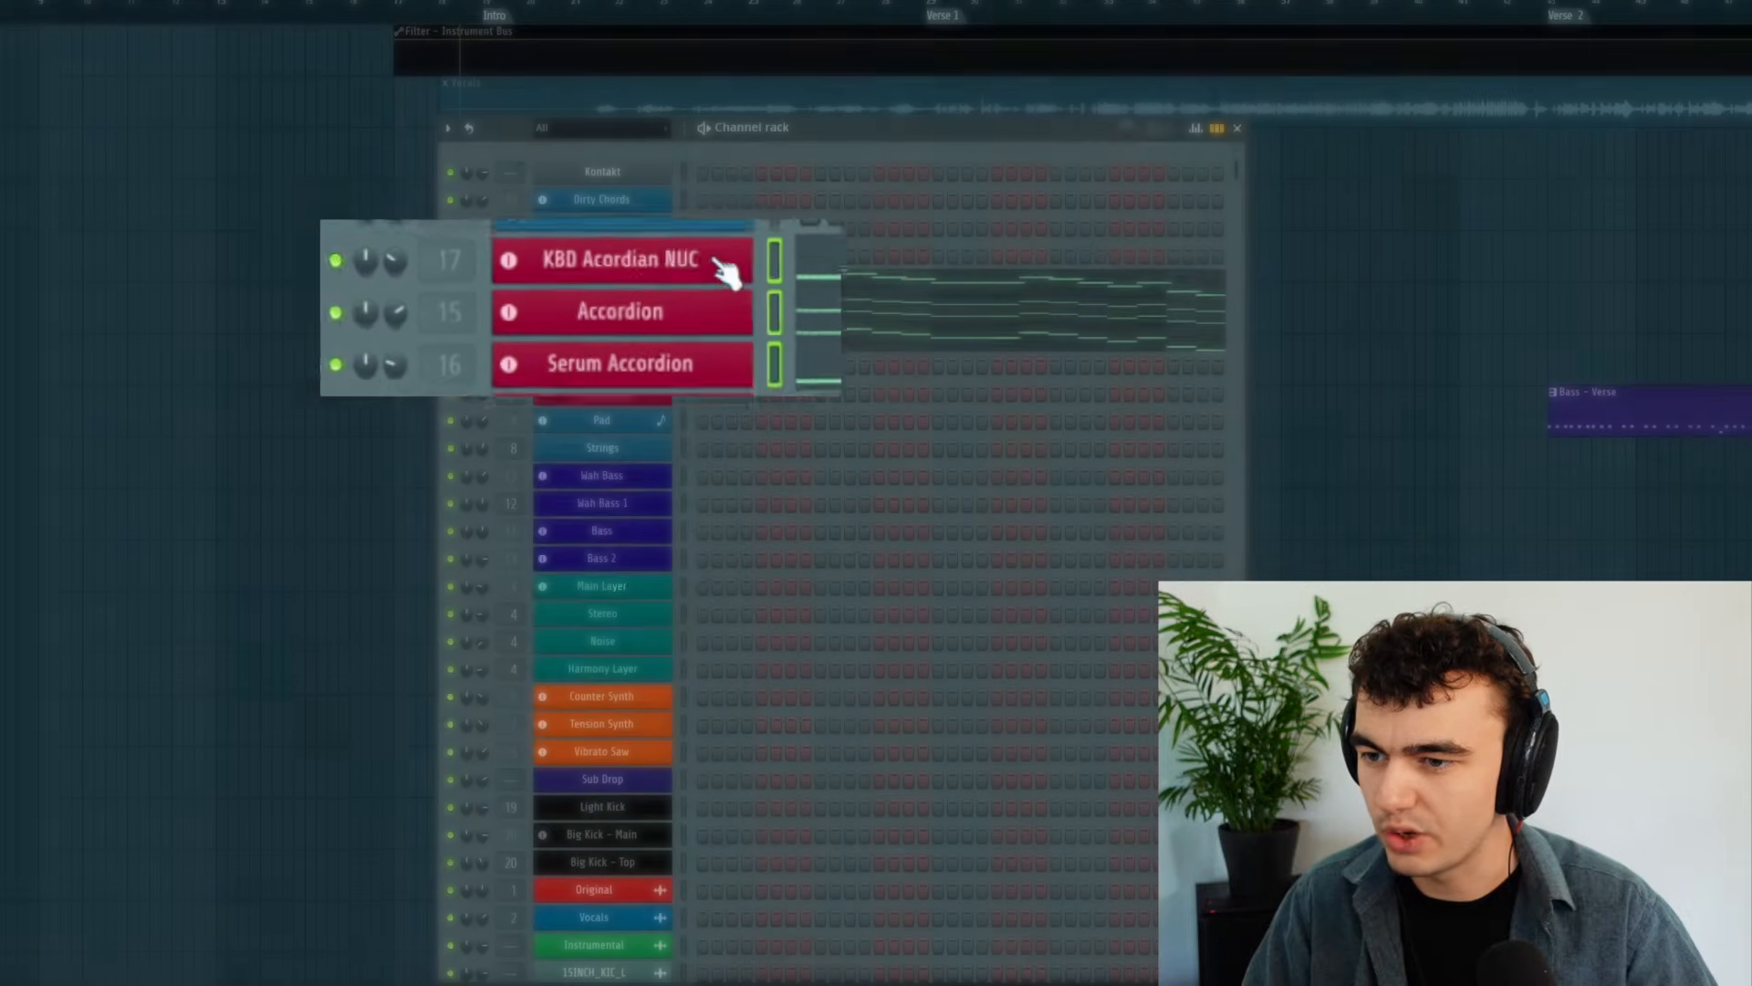
- Review the Accordion channel's Triolacordeon preset in Nexus and play the accordion melody in the piano roll
click(725, 269)
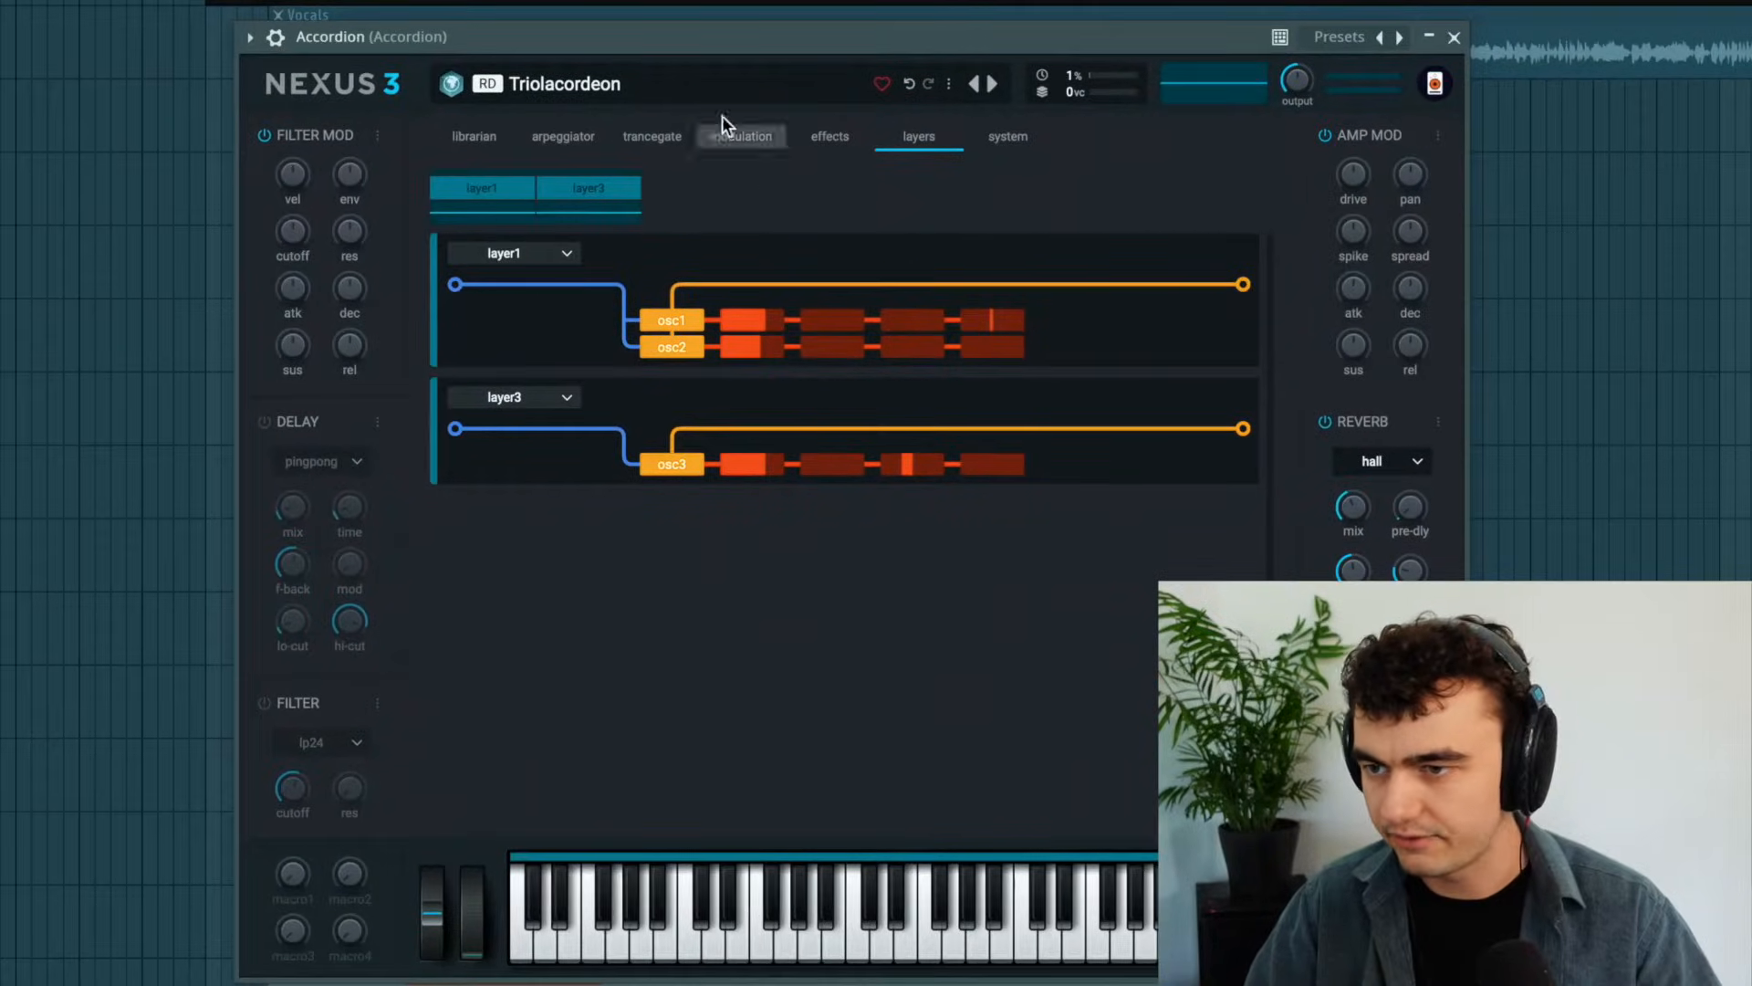
mouse_move(448, 87)
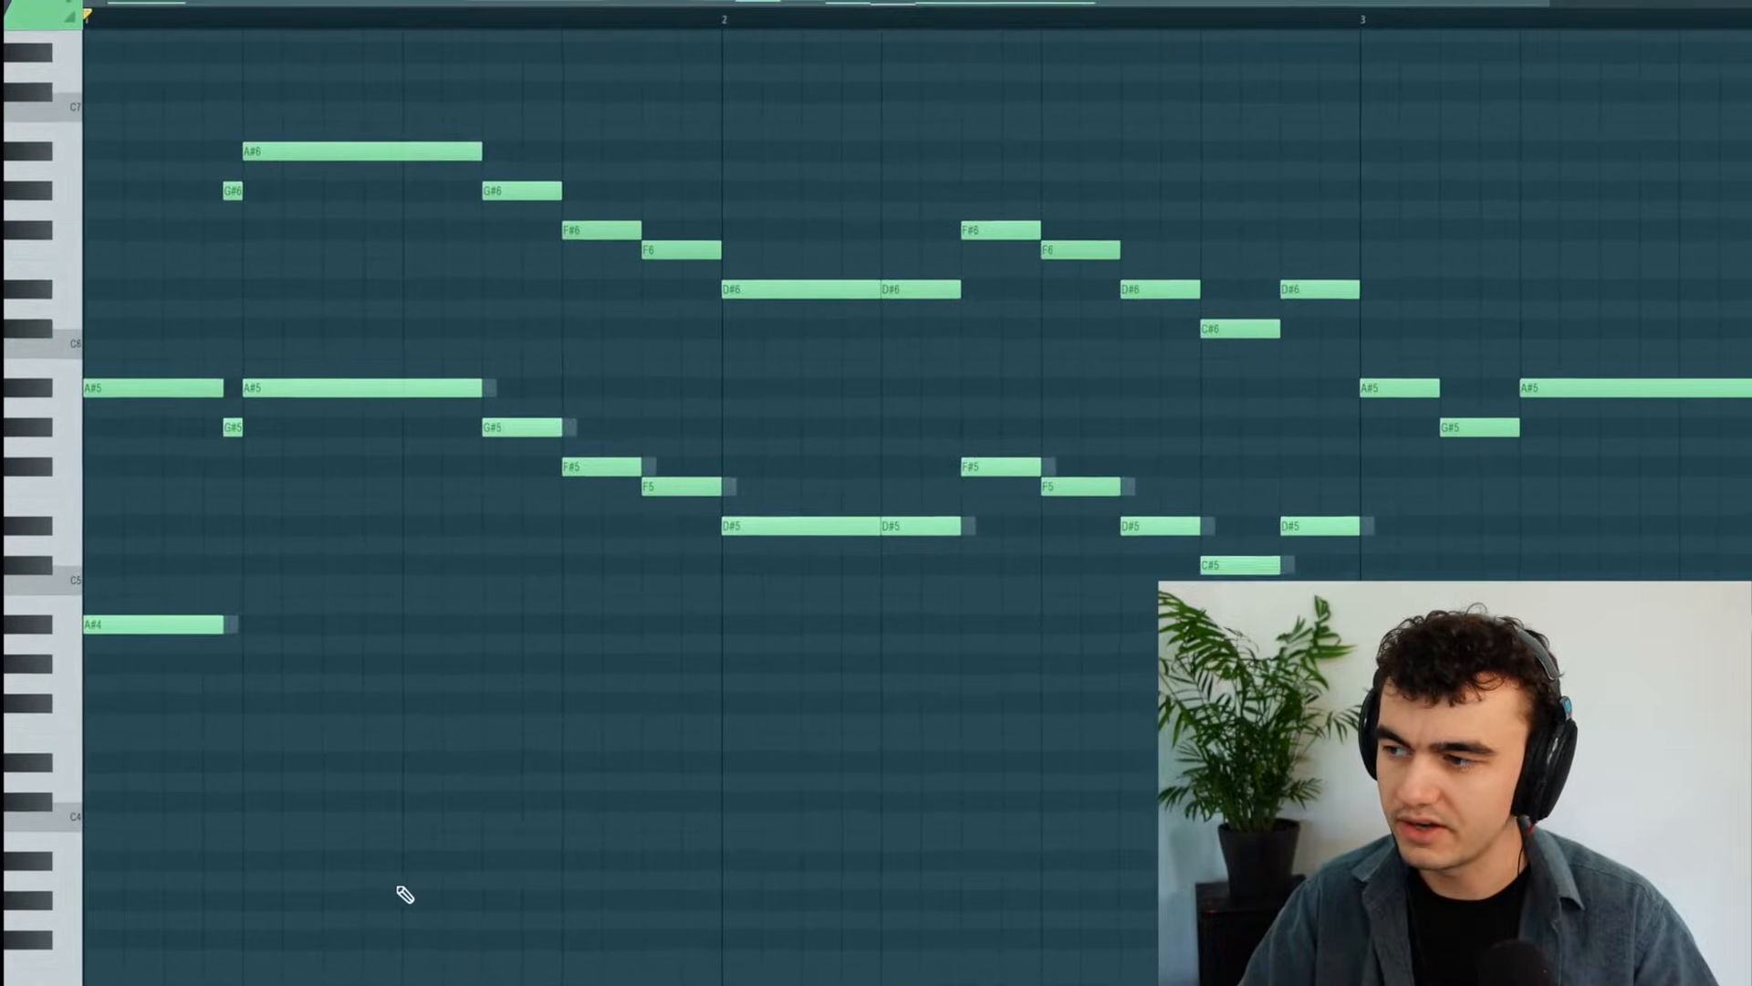
key(space)
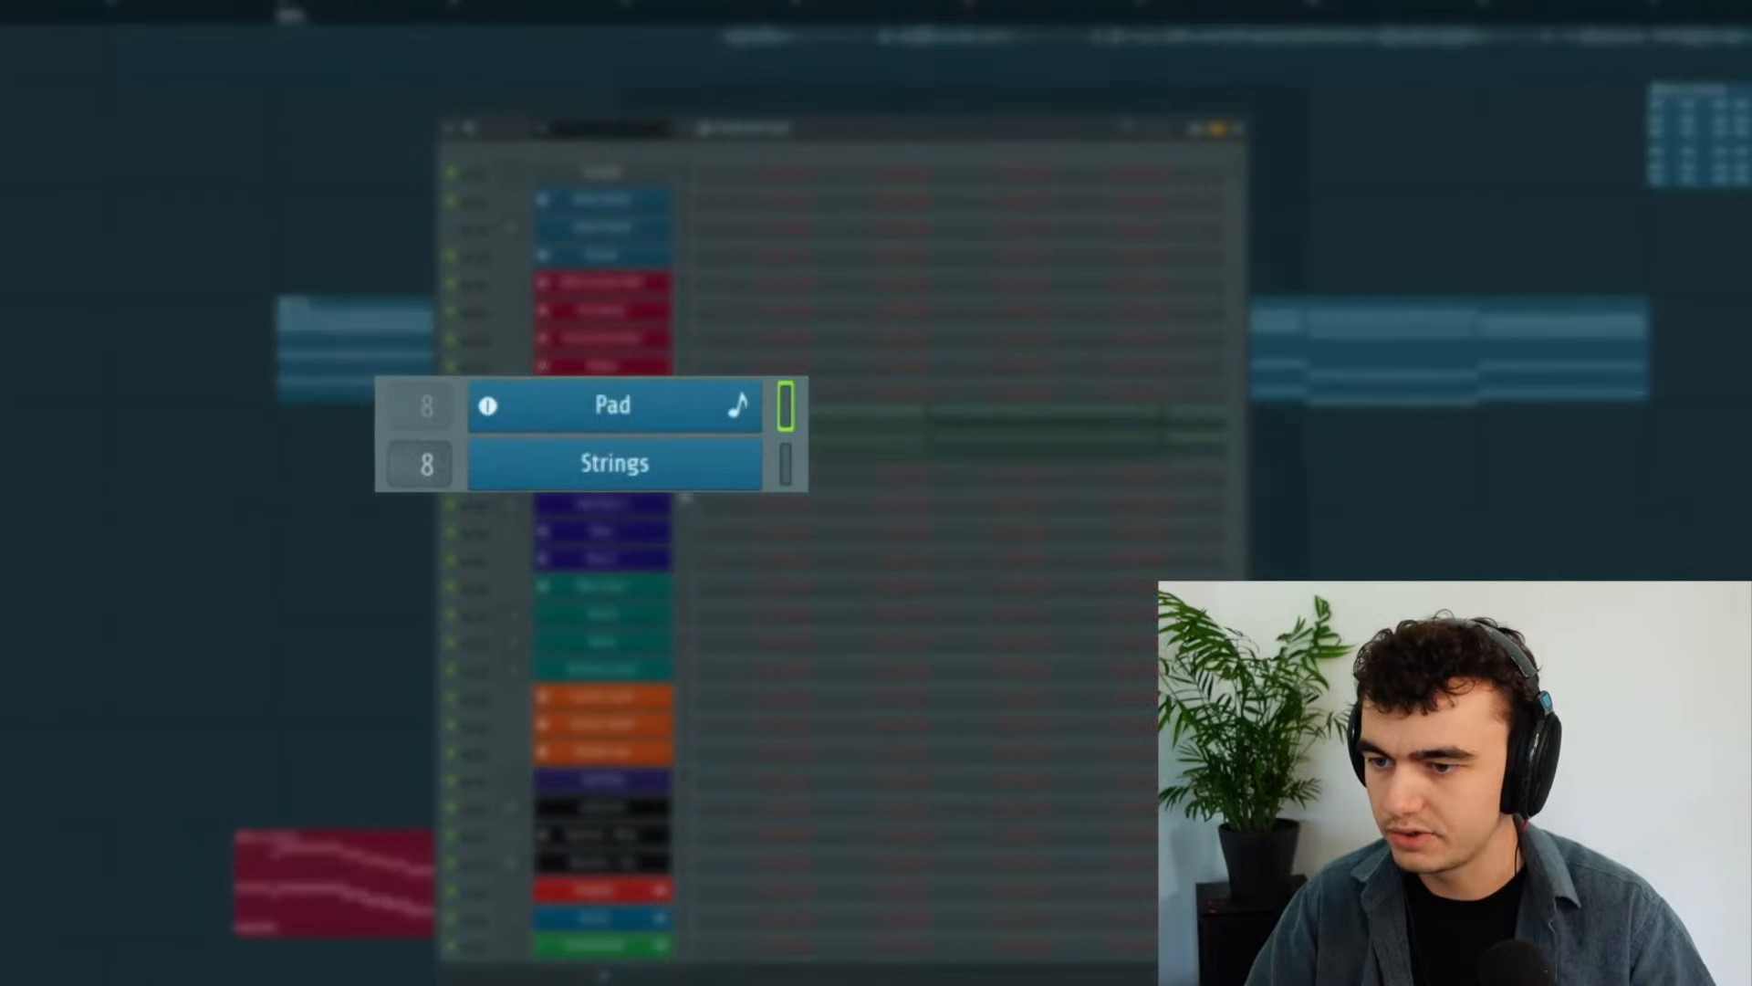
- Open the Pad channel's Nexus synth and examine its filter cutoff and amp attack, sustain and release settings
click(691, 406)
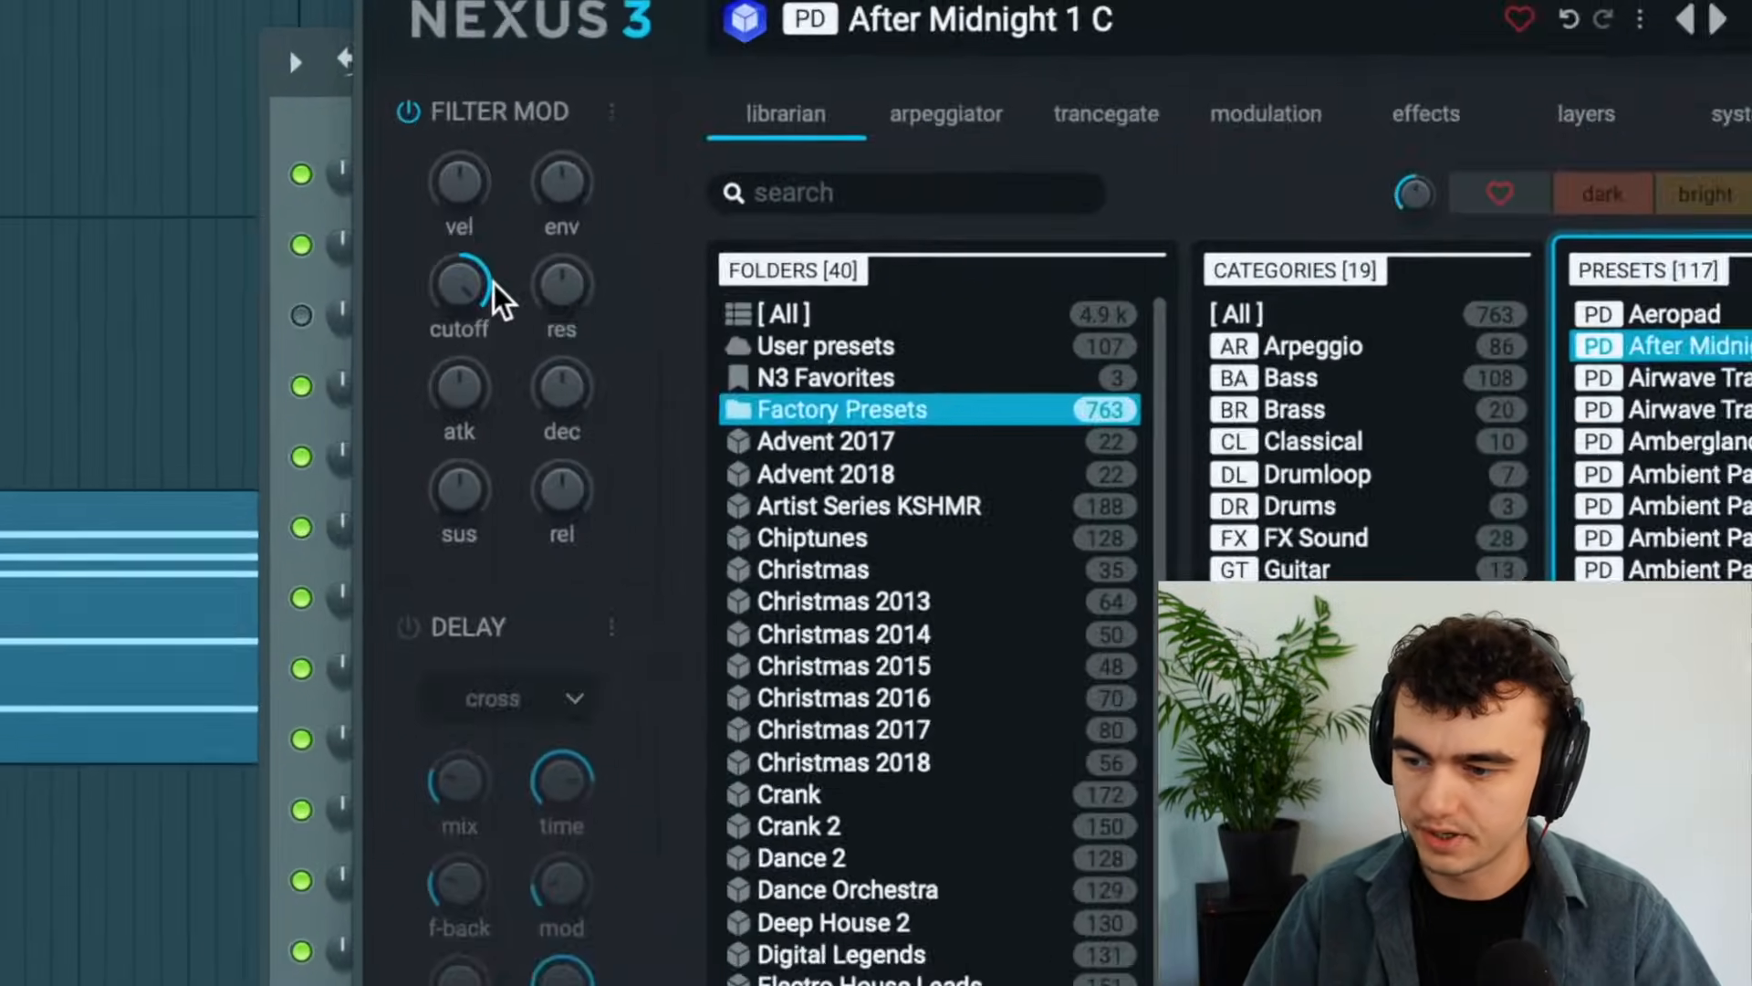
mouse_move(637, 493)
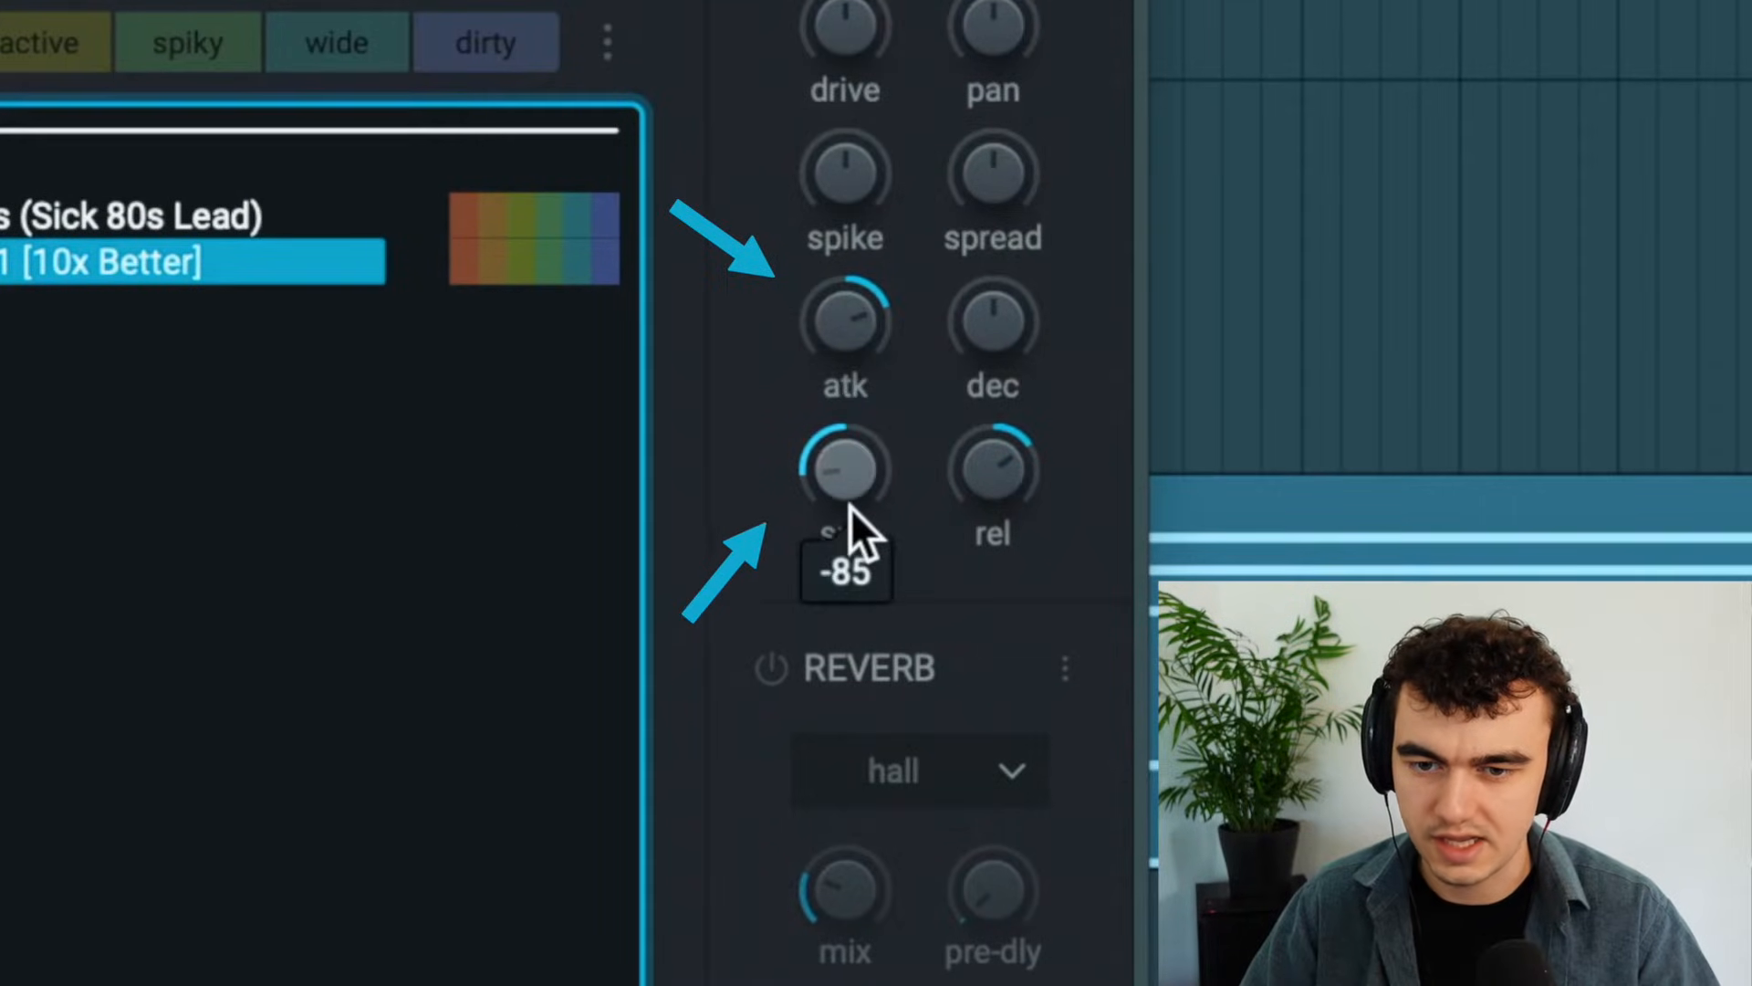
mouse_move(978, 477)
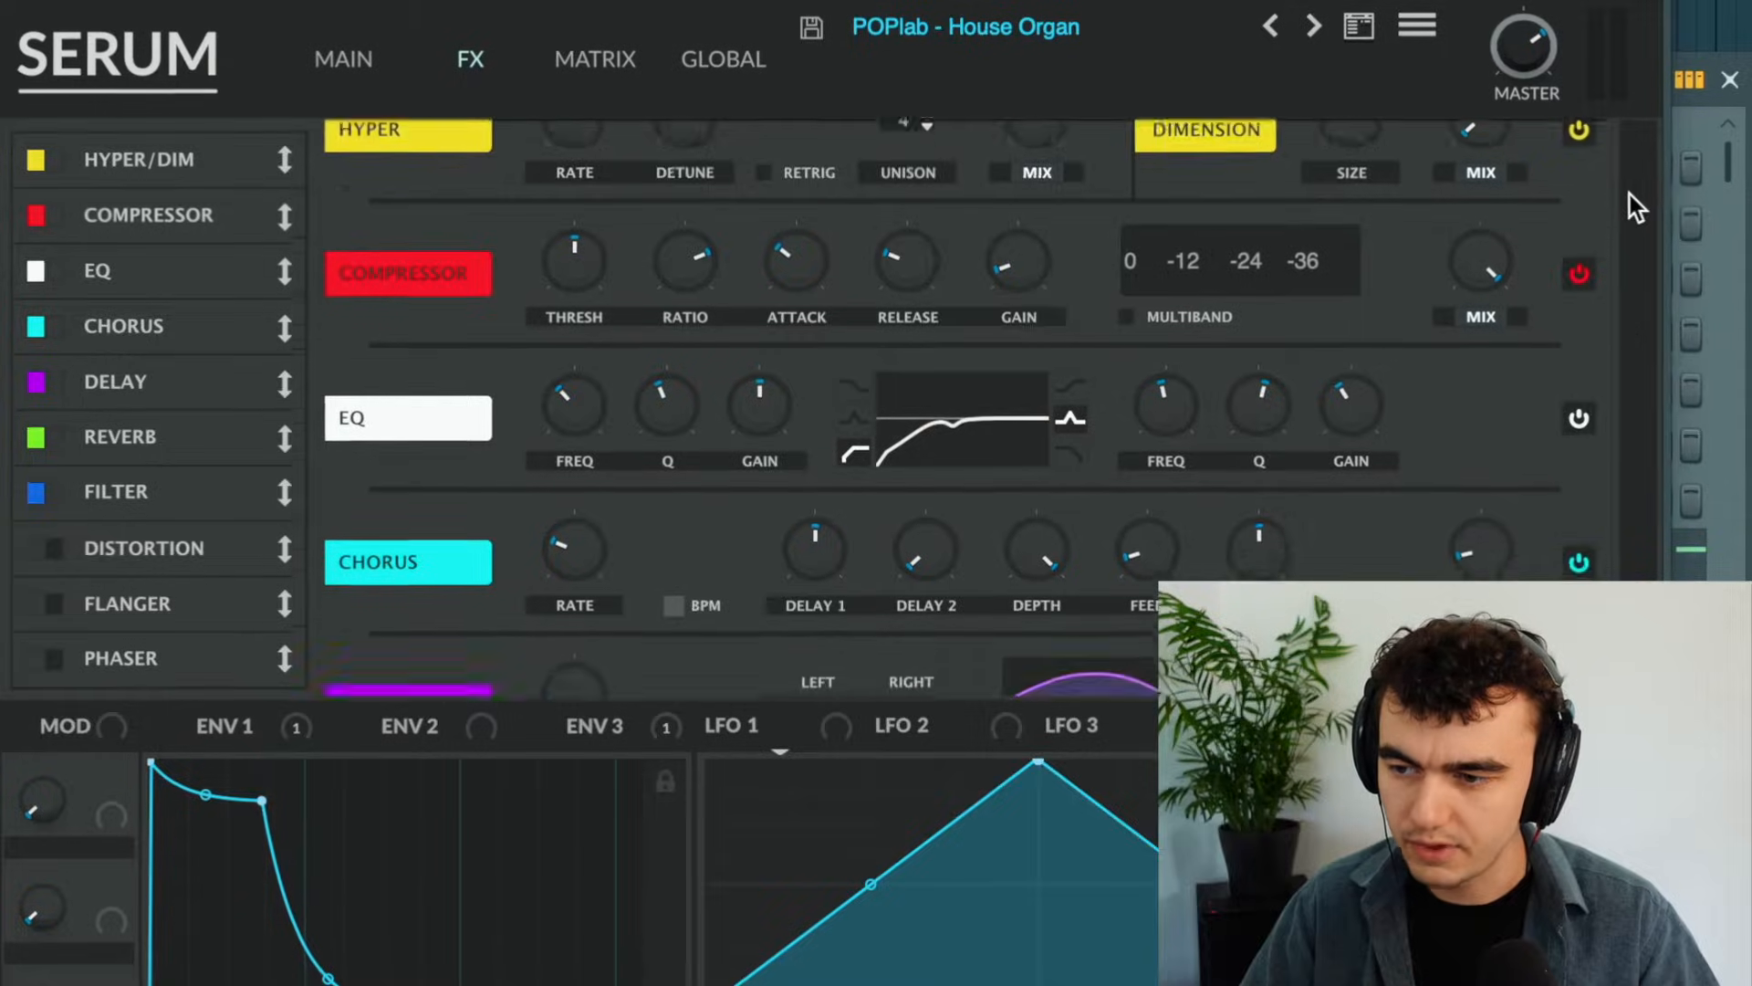
- Review the House Organ patch's effects in Serum and select the Accordion and Organ clips across the whole arrangement
scroll(1635, 196, down, 5)
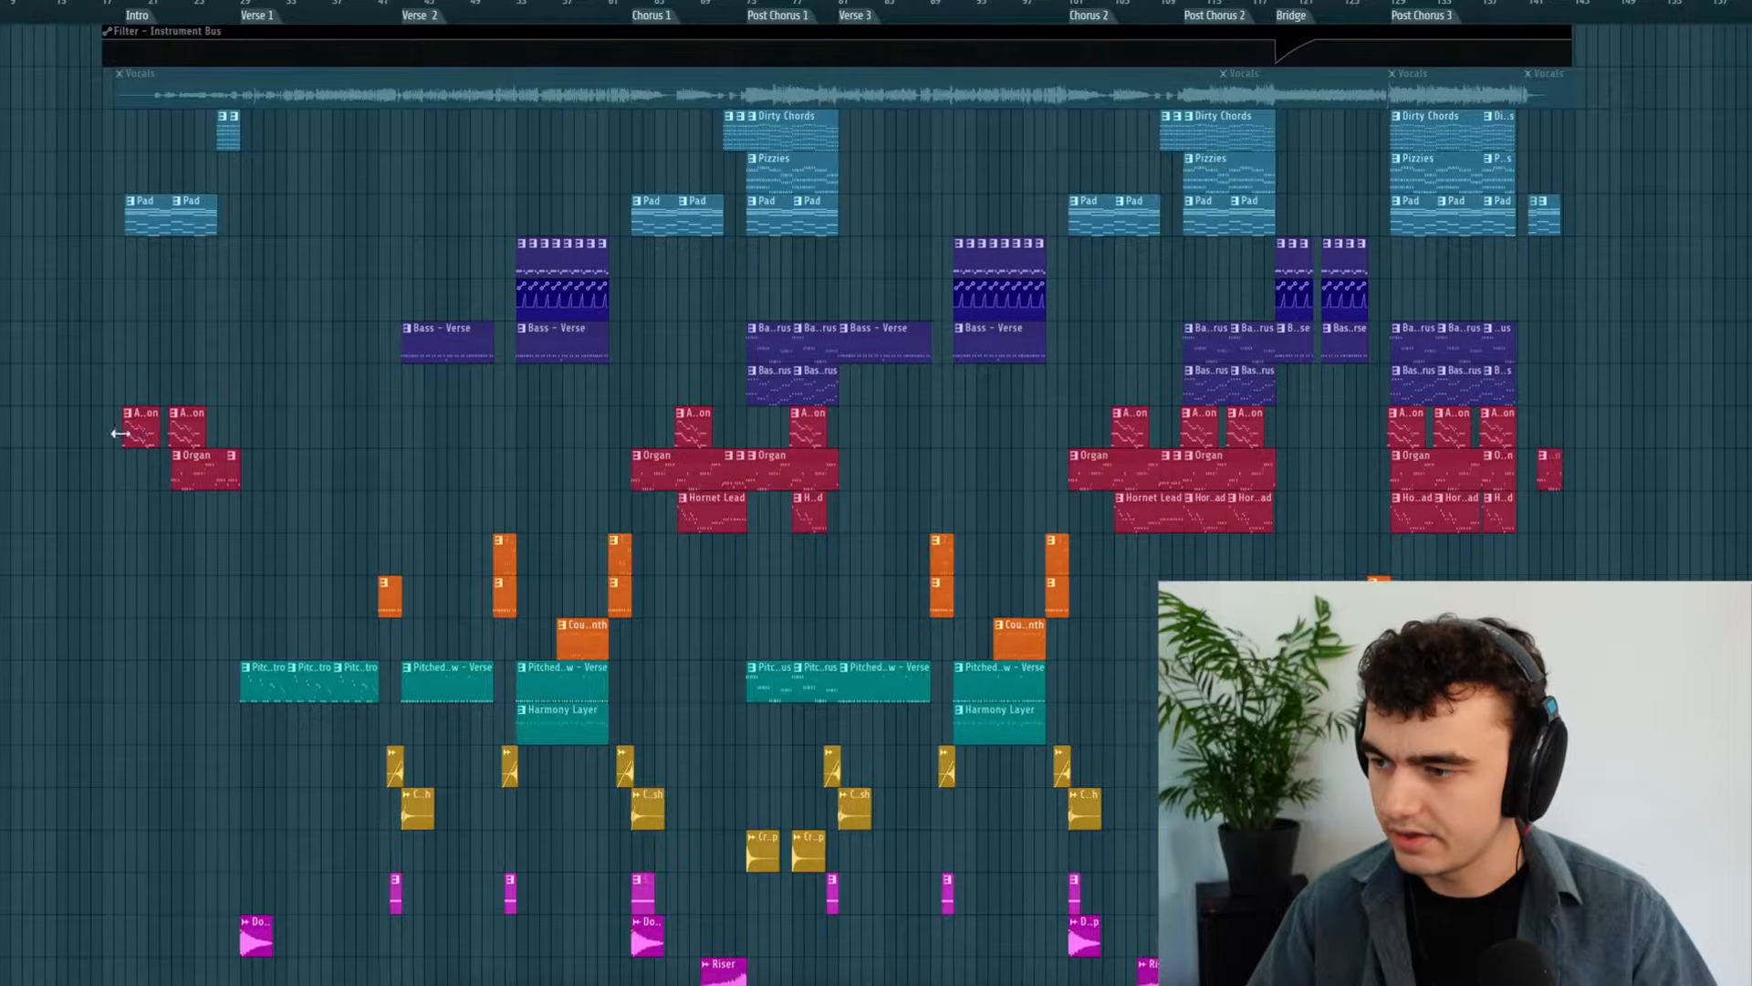
drag(86, 423, 1131, 548)
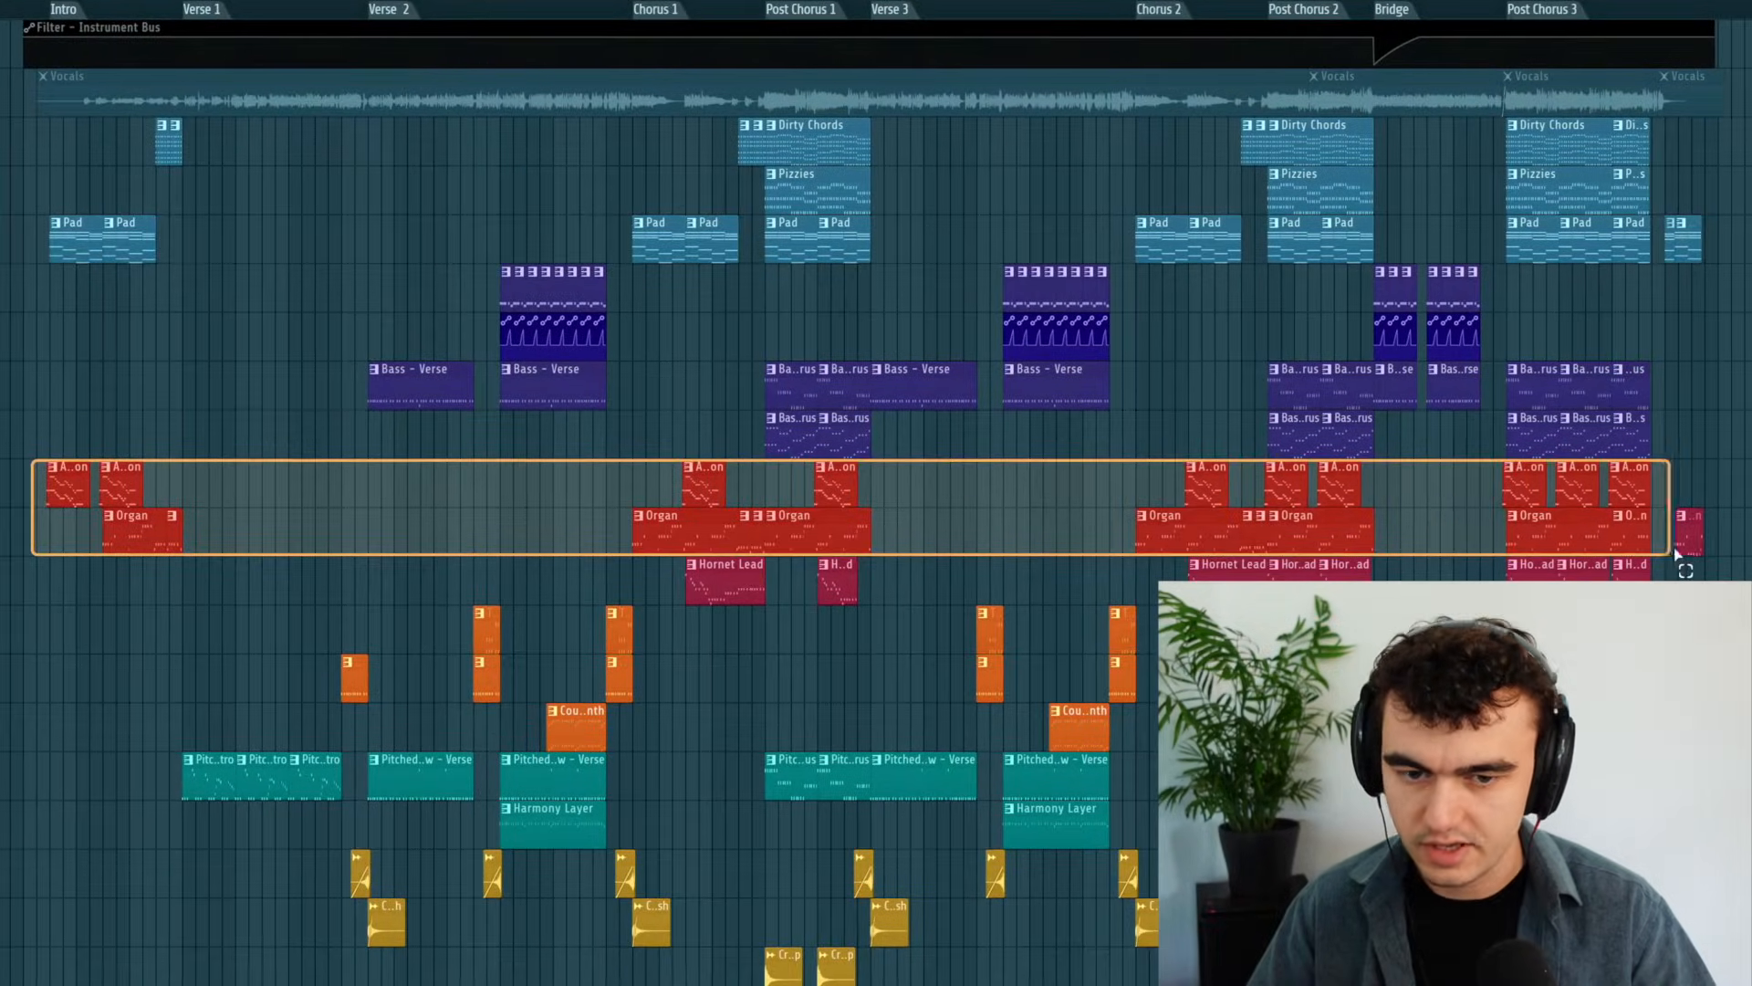
drag(1671, 554, 1720, 555)
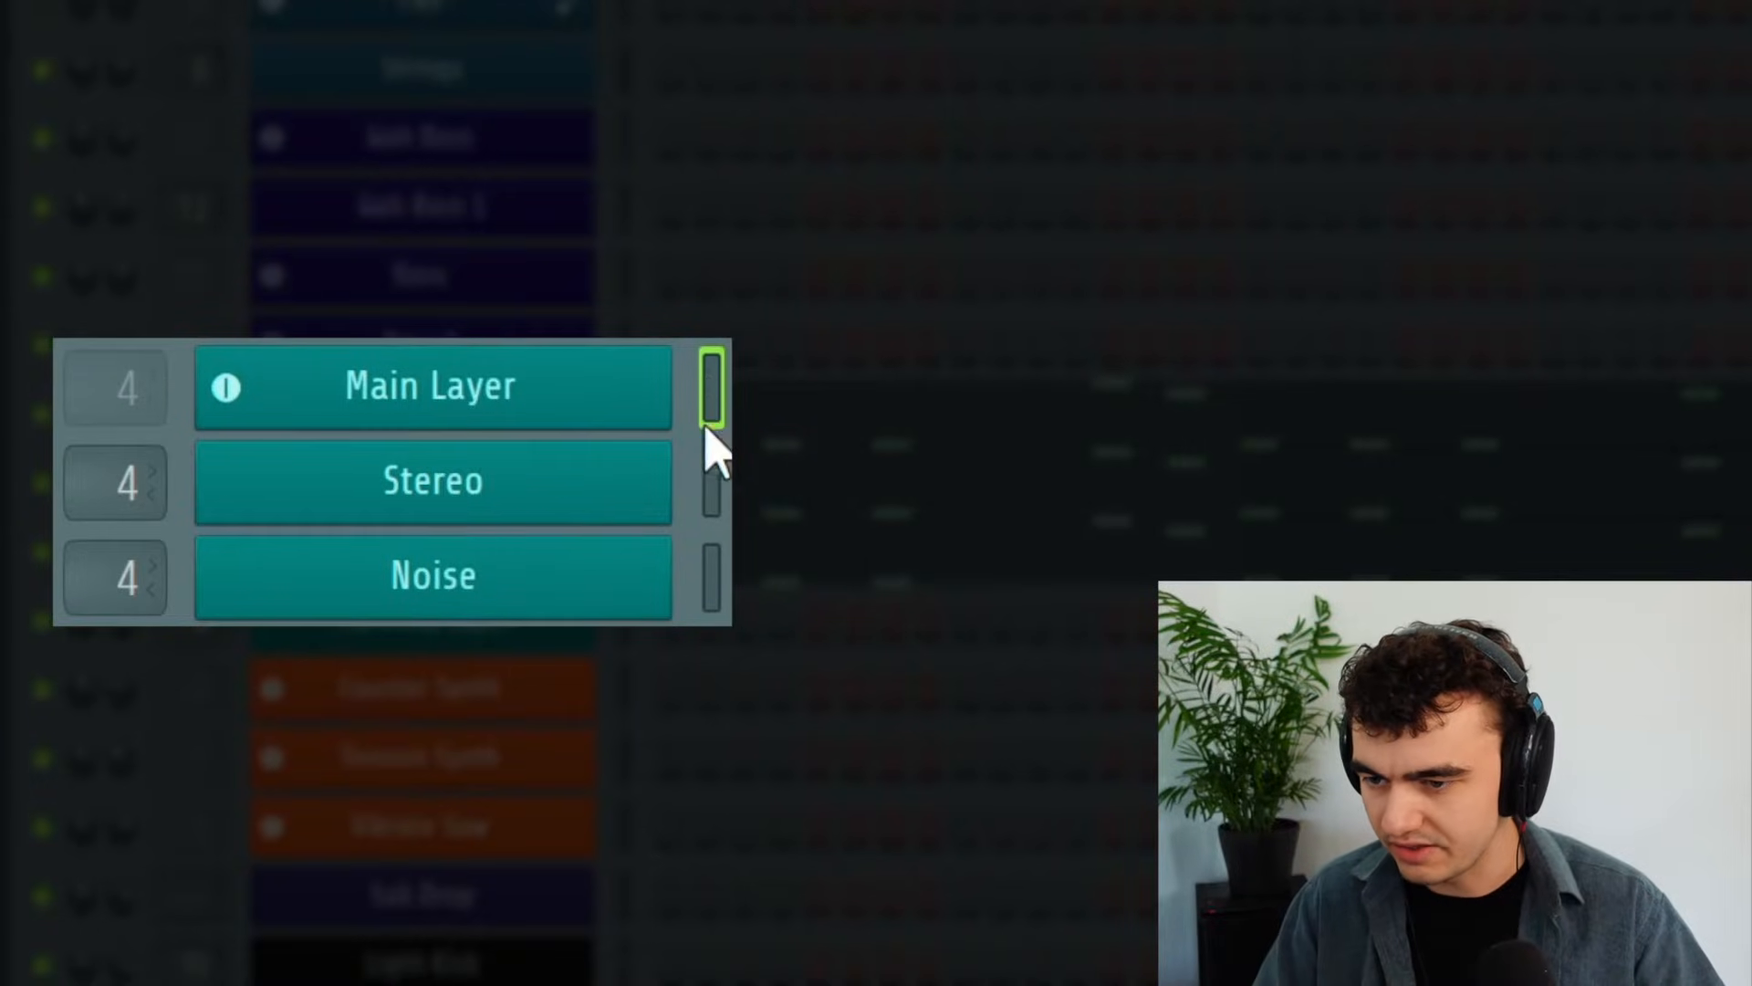
- Open the Main Layer synth and raise the amount of its PITCH AB modulation
click(541, 399)
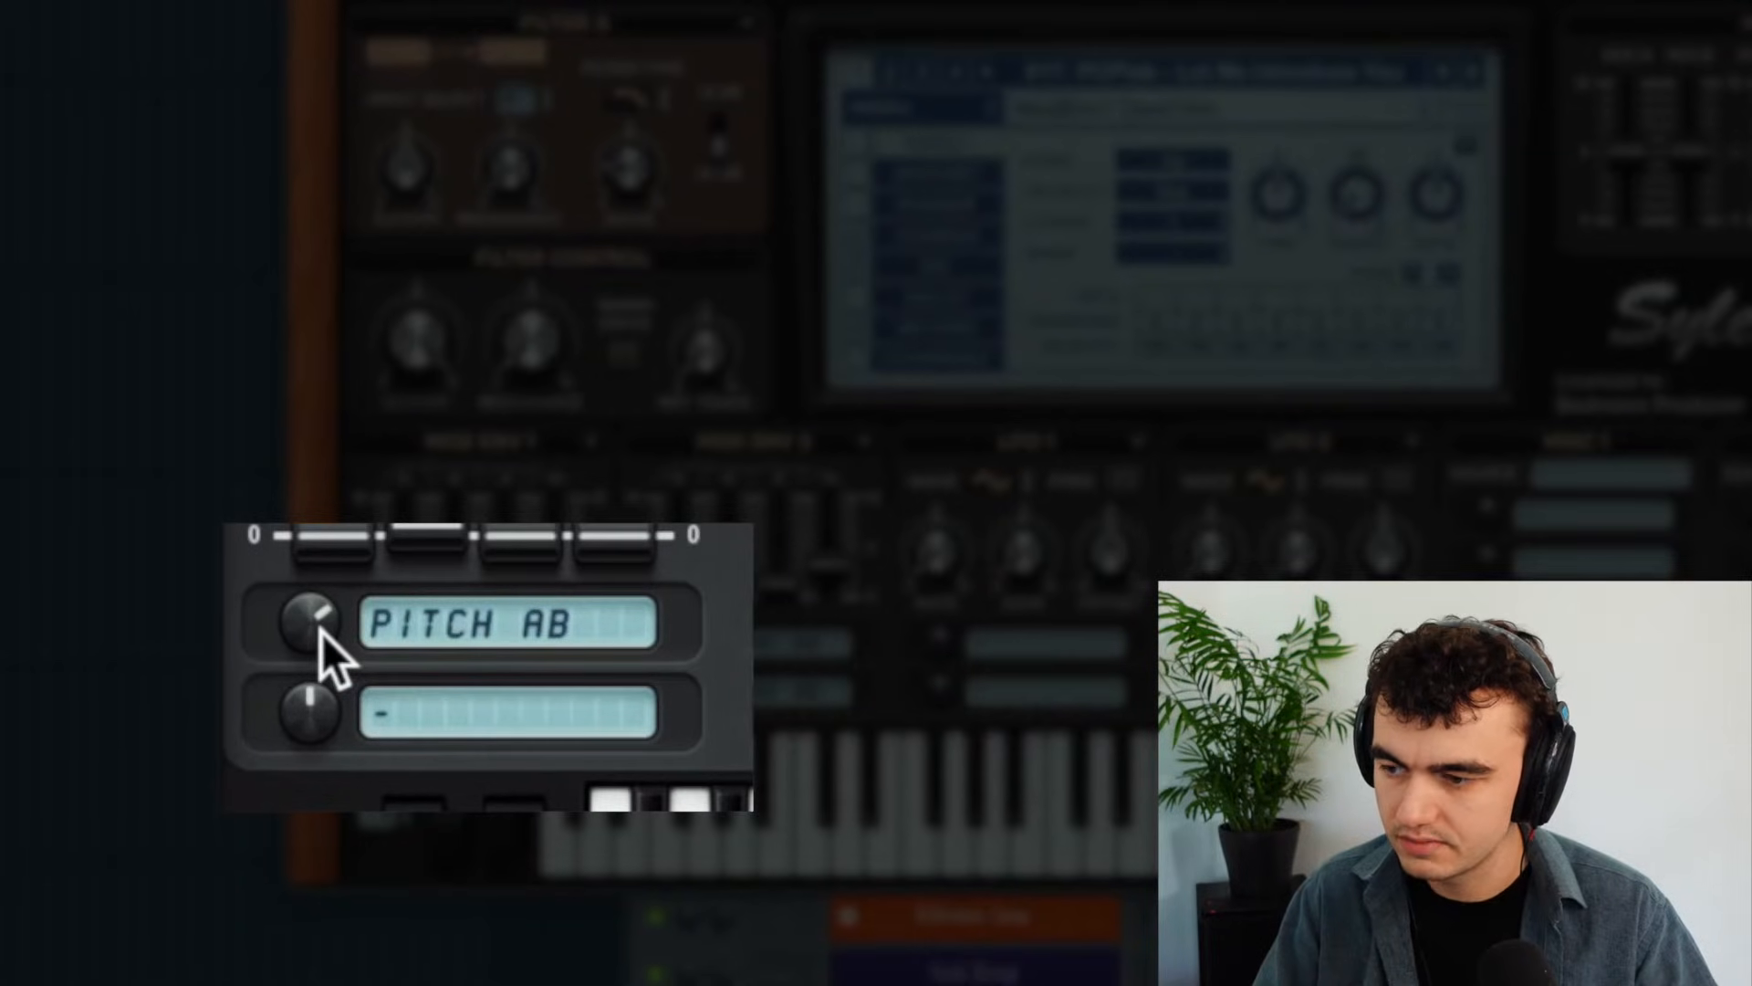
drag(321, 632, 321, 584)
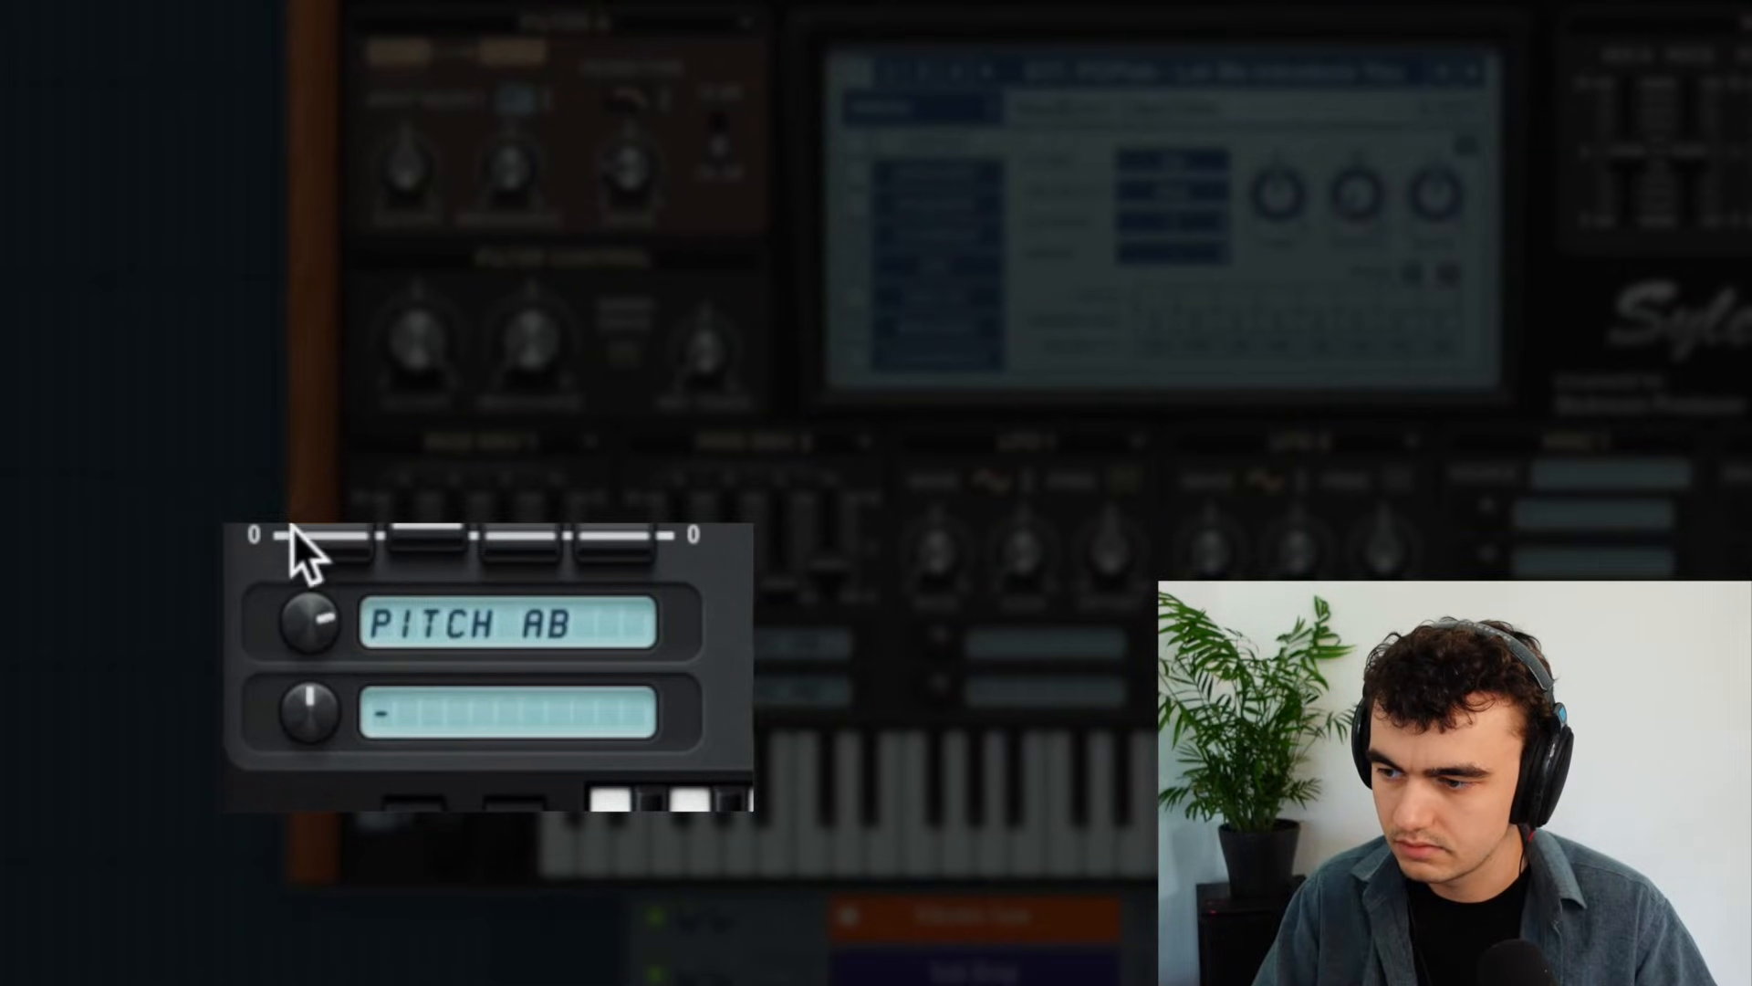
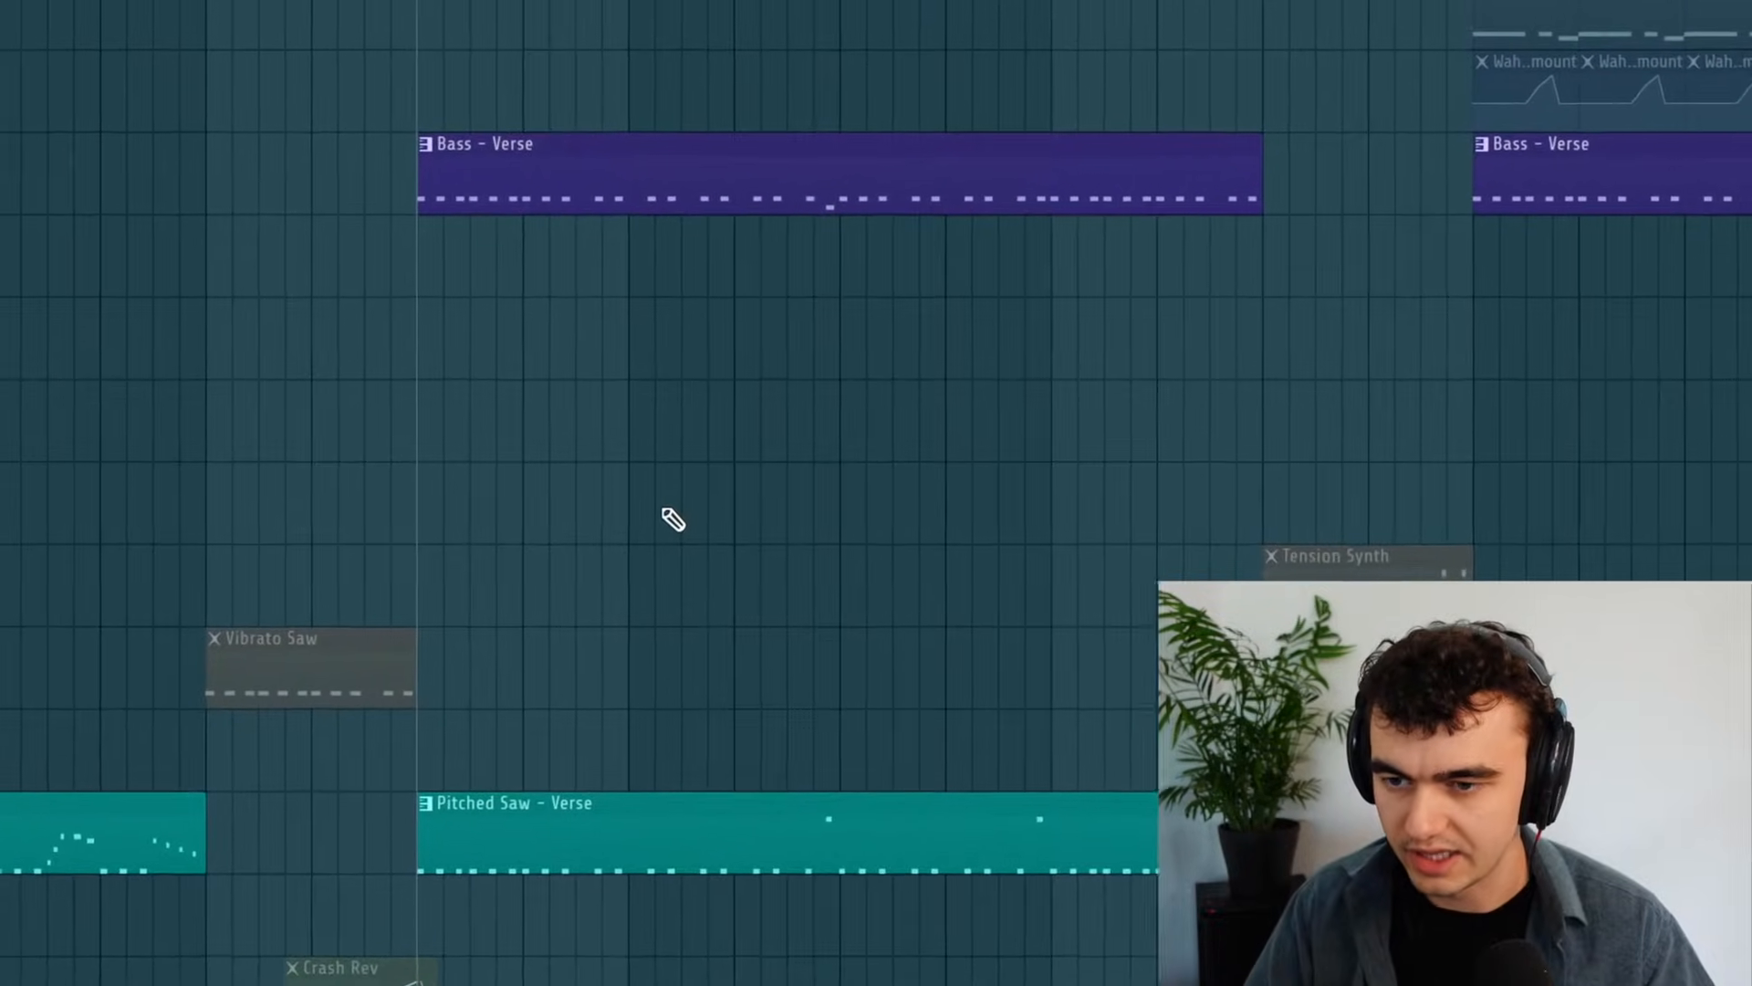
- Audition the verse's Bass and Pitched Saw clips in the playlist
key(space)
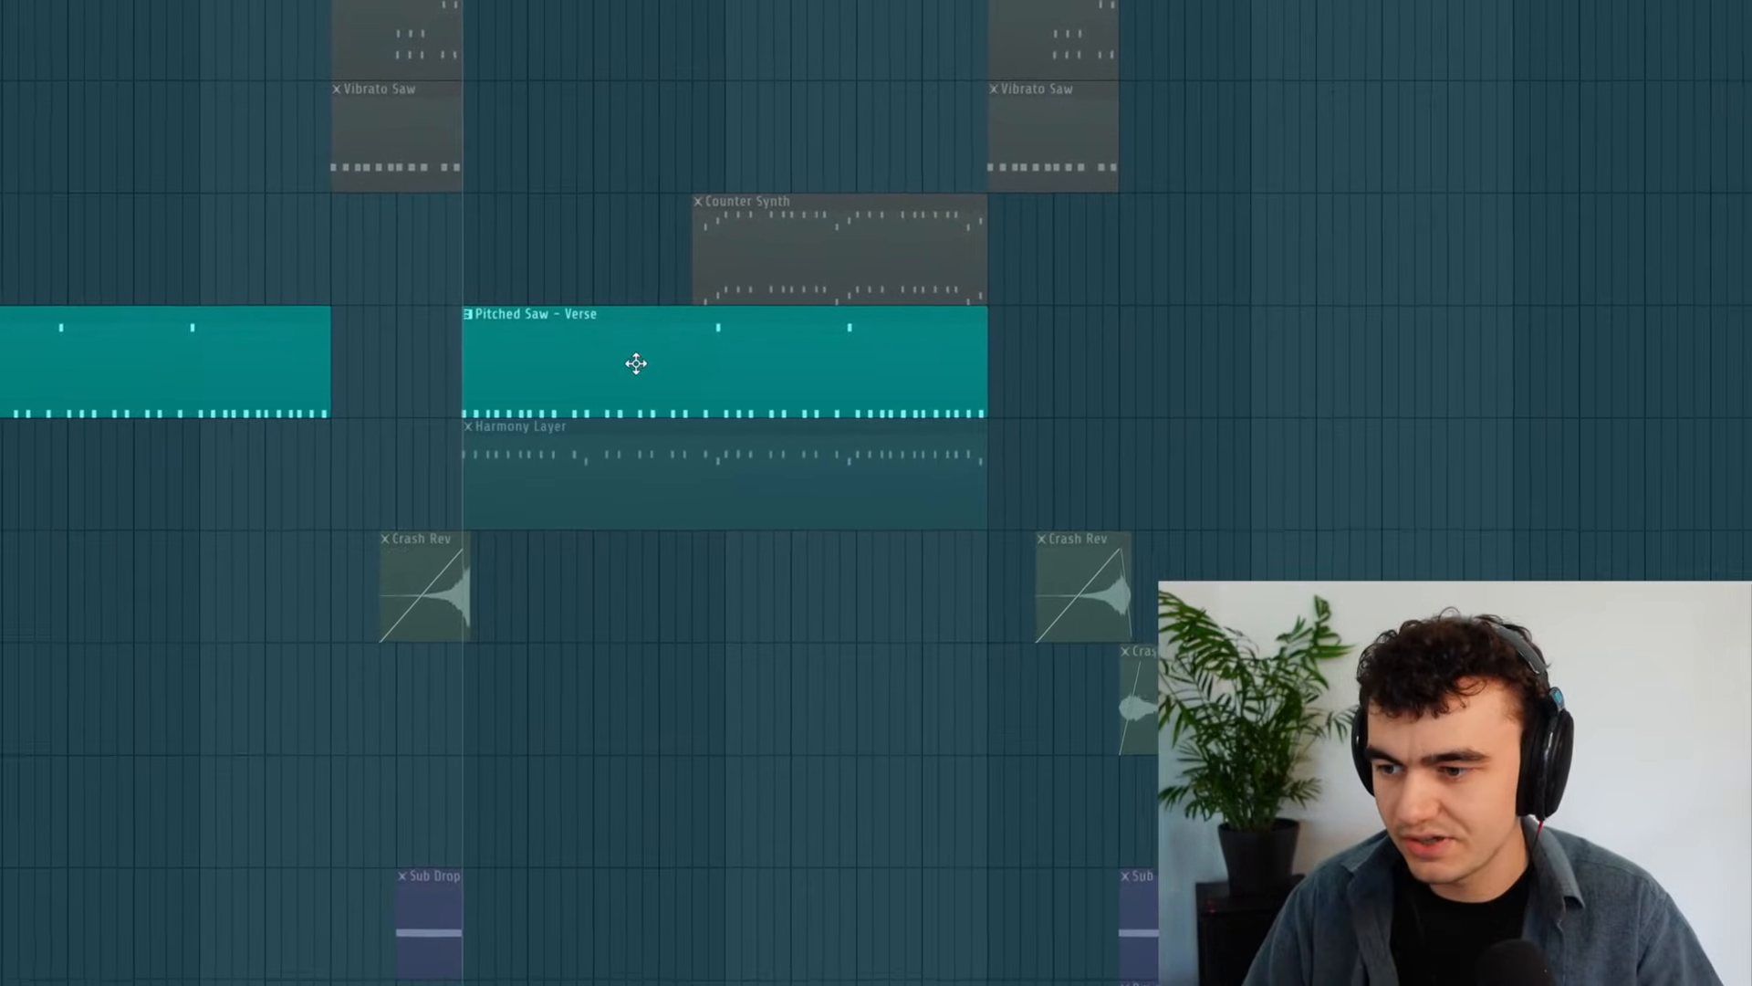
click(462, 488)
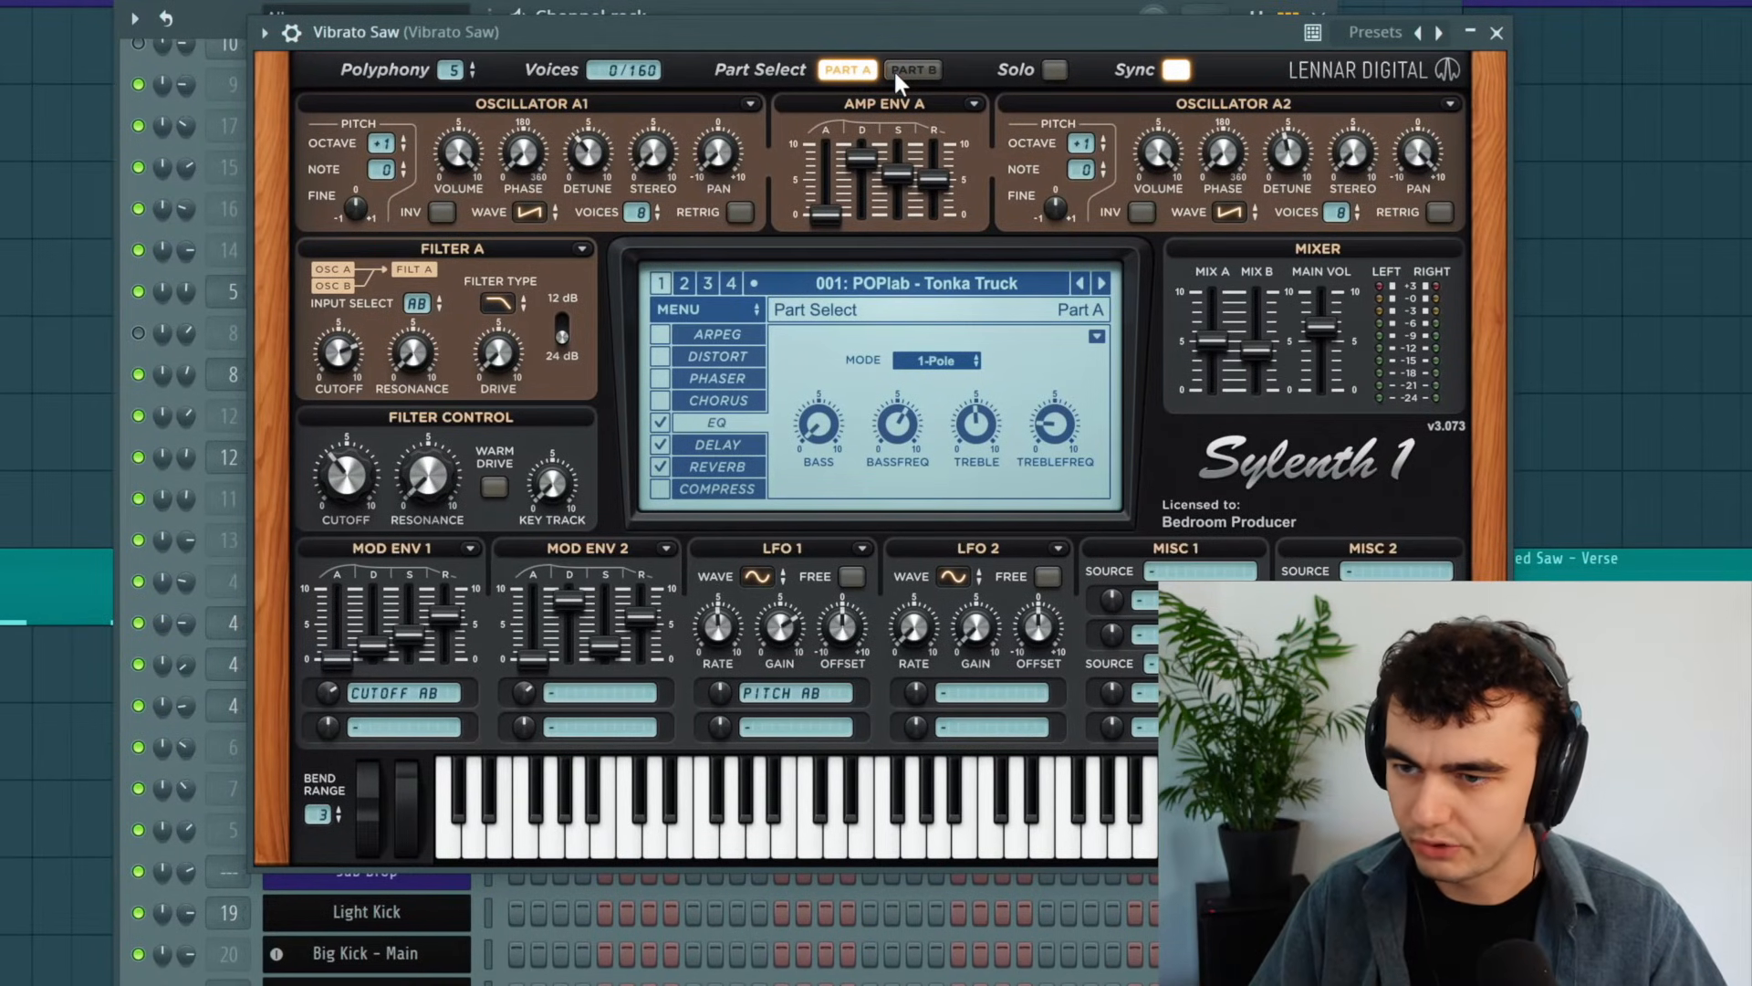
- Inspect Part B and the delay effect of the Vibrato Saw channel's Tonka Truck patch
click(917, 69)
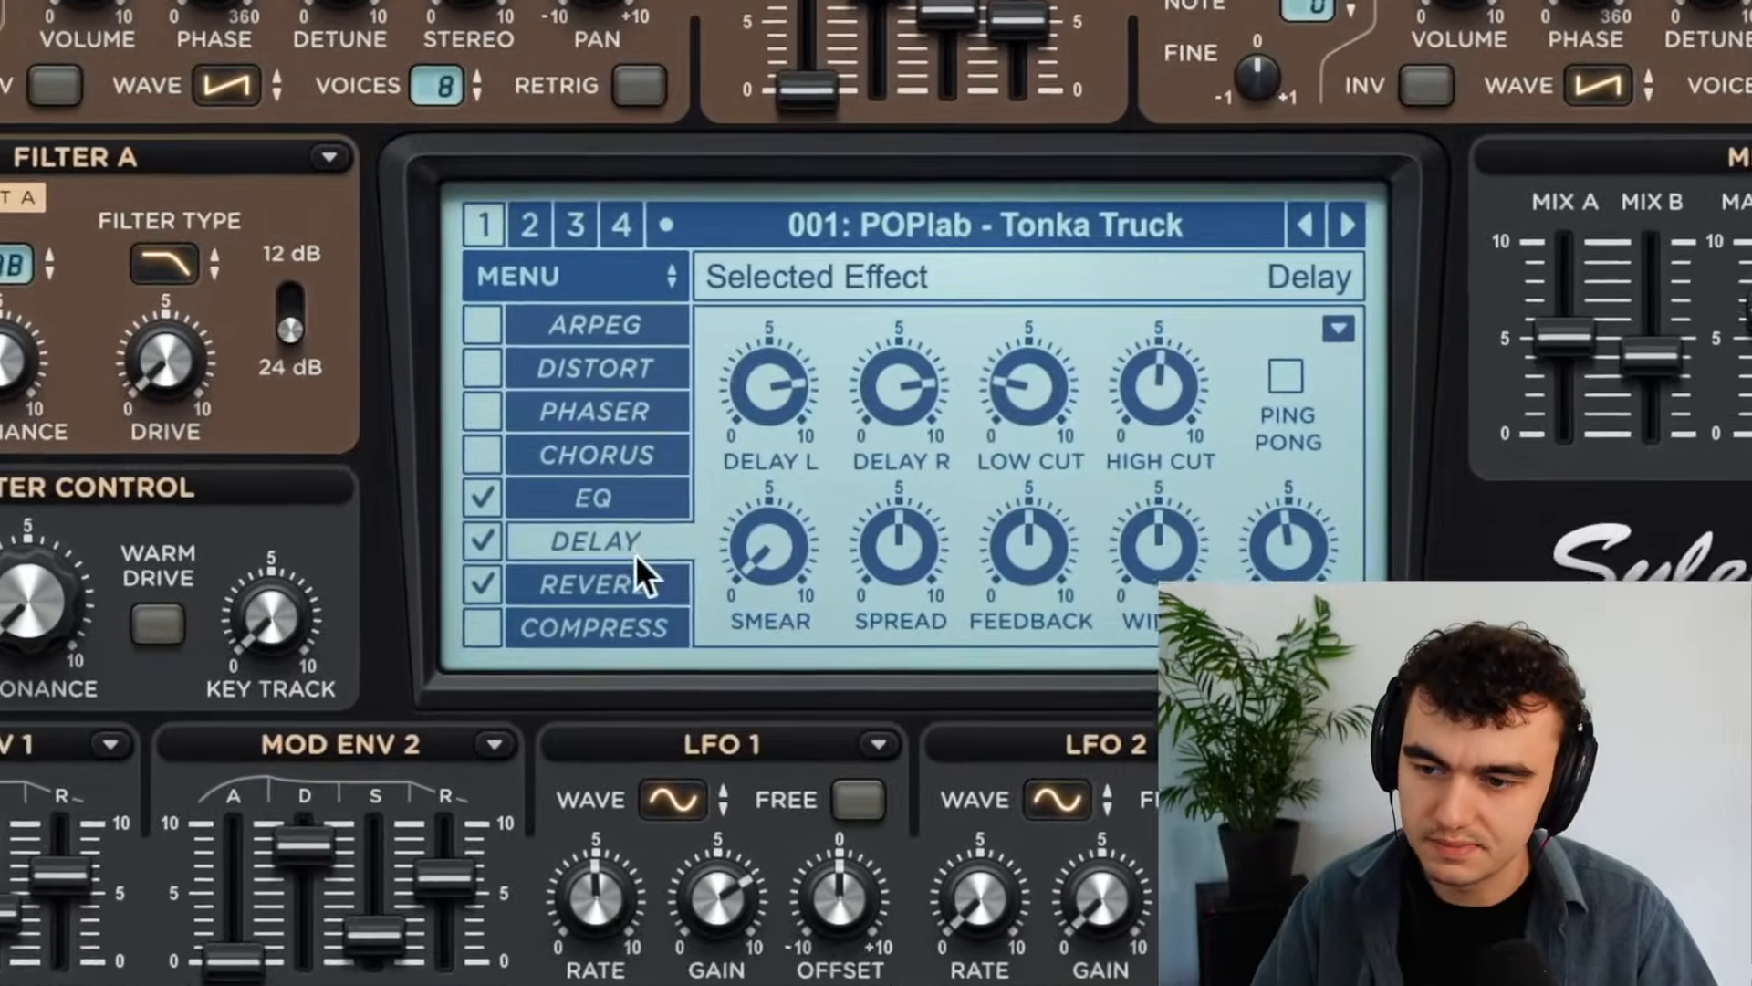
click(728, 470)
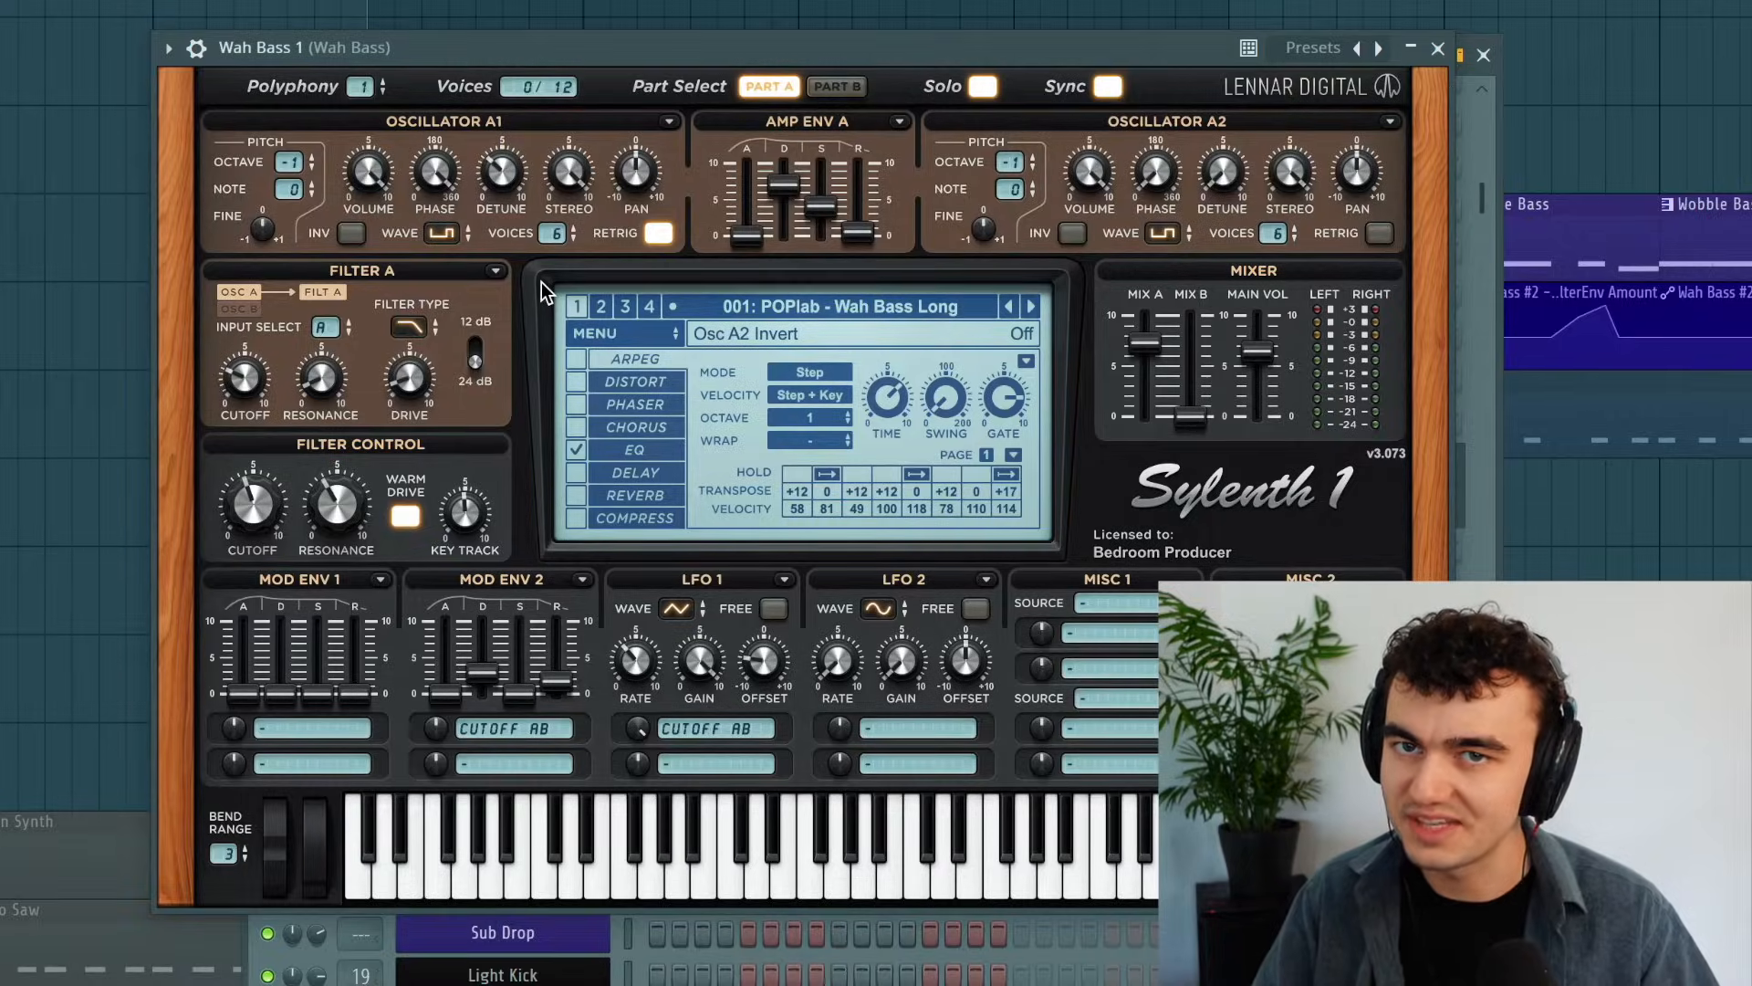
- Examine the Wah Bass 1 patch in Sylenth1, including LFO 1's wave, rate and CUTOFF AB routing
click(444, 236)
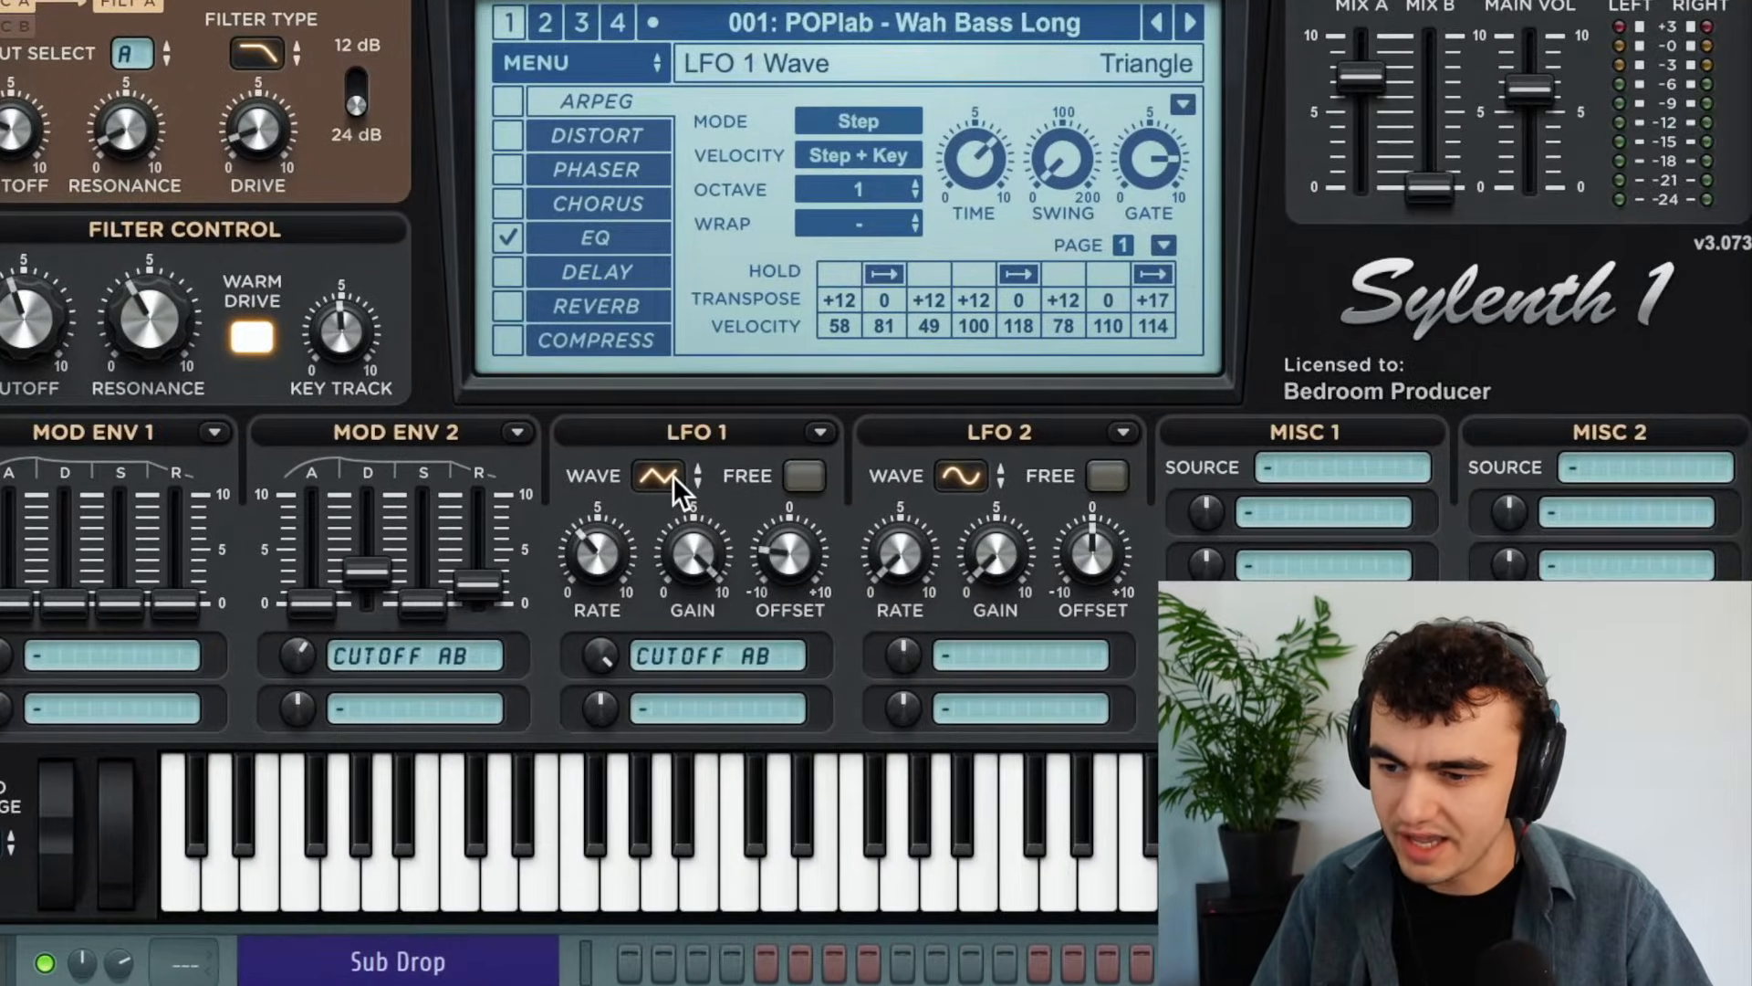
click(672, 477)
click(762, 624)
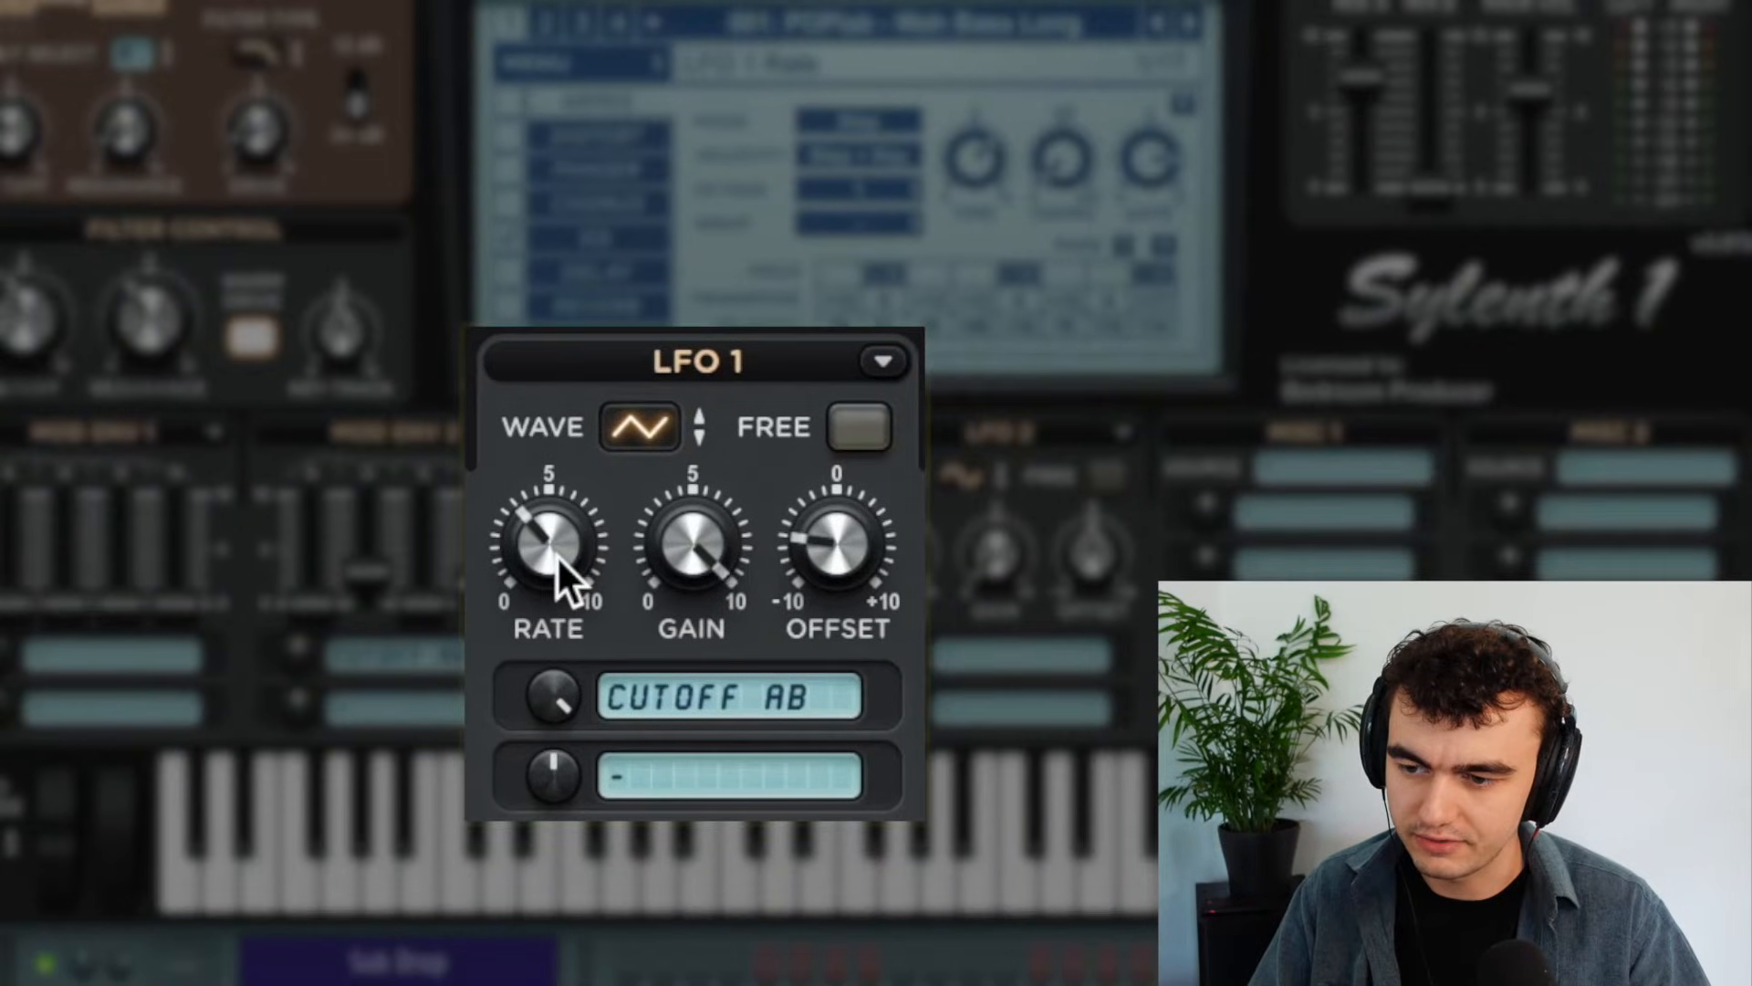
drag(557, 555, 557, 511)
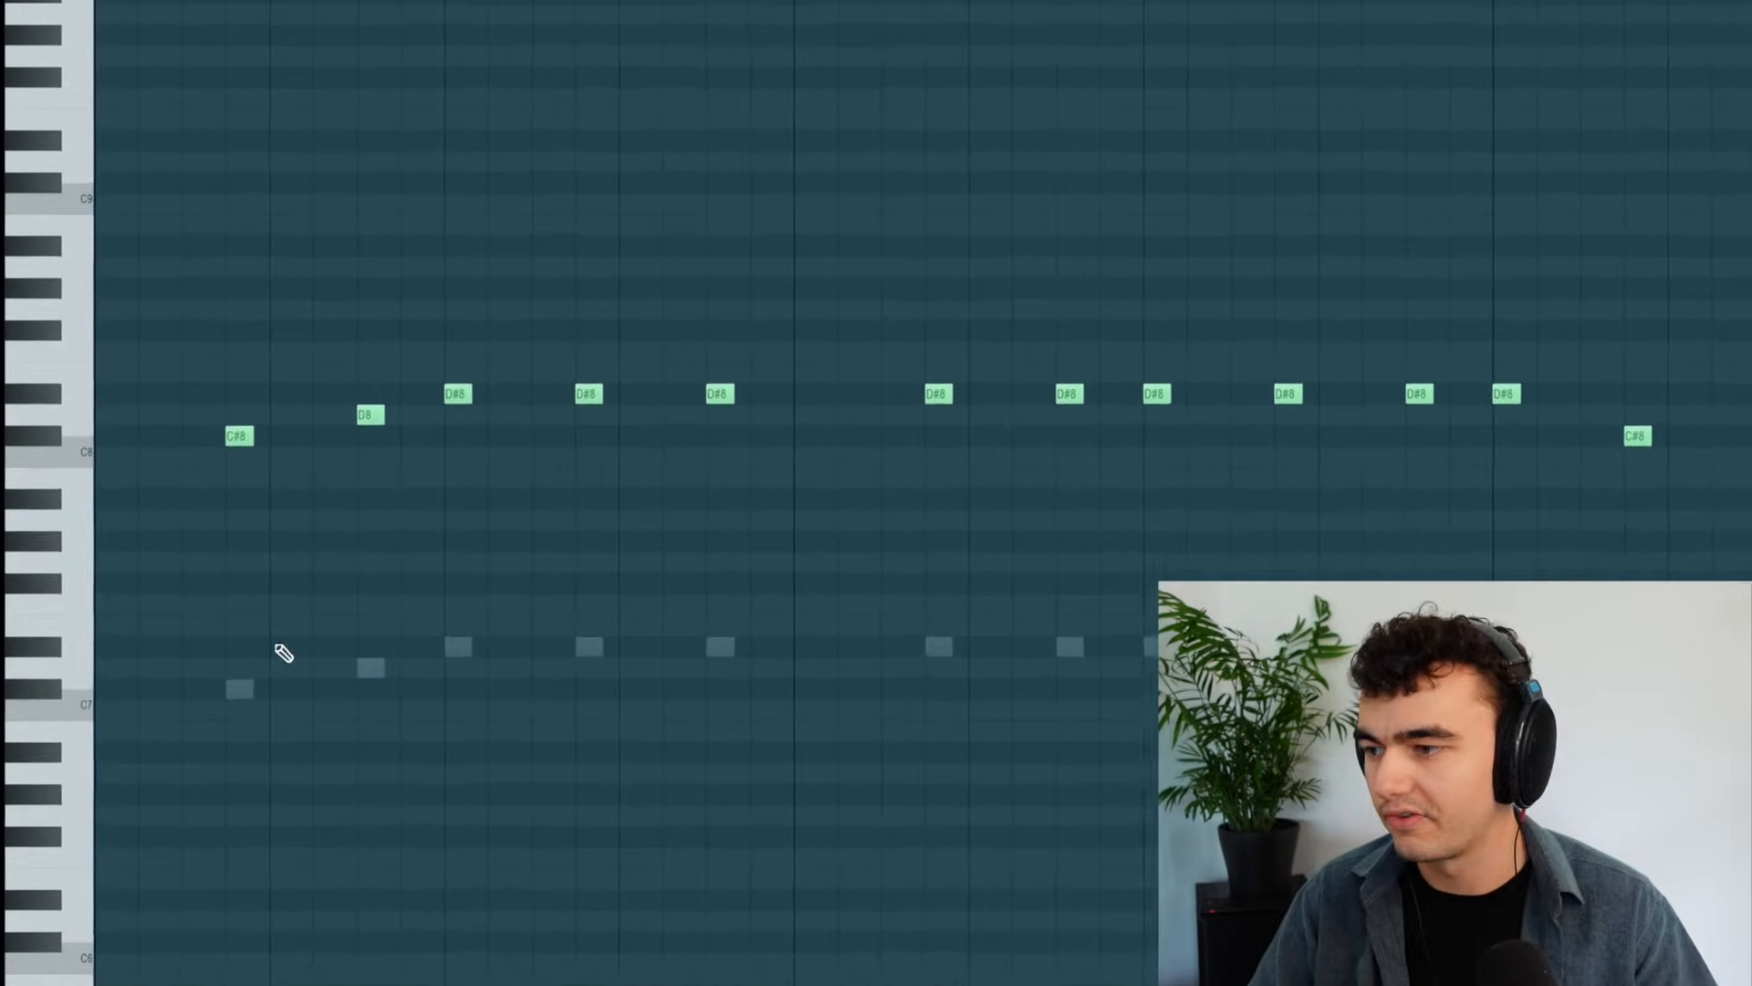
- Play the high synth melody in the piano roll and highlight the chorus Accordion, Organ and Hornet Lead clips
key(space)
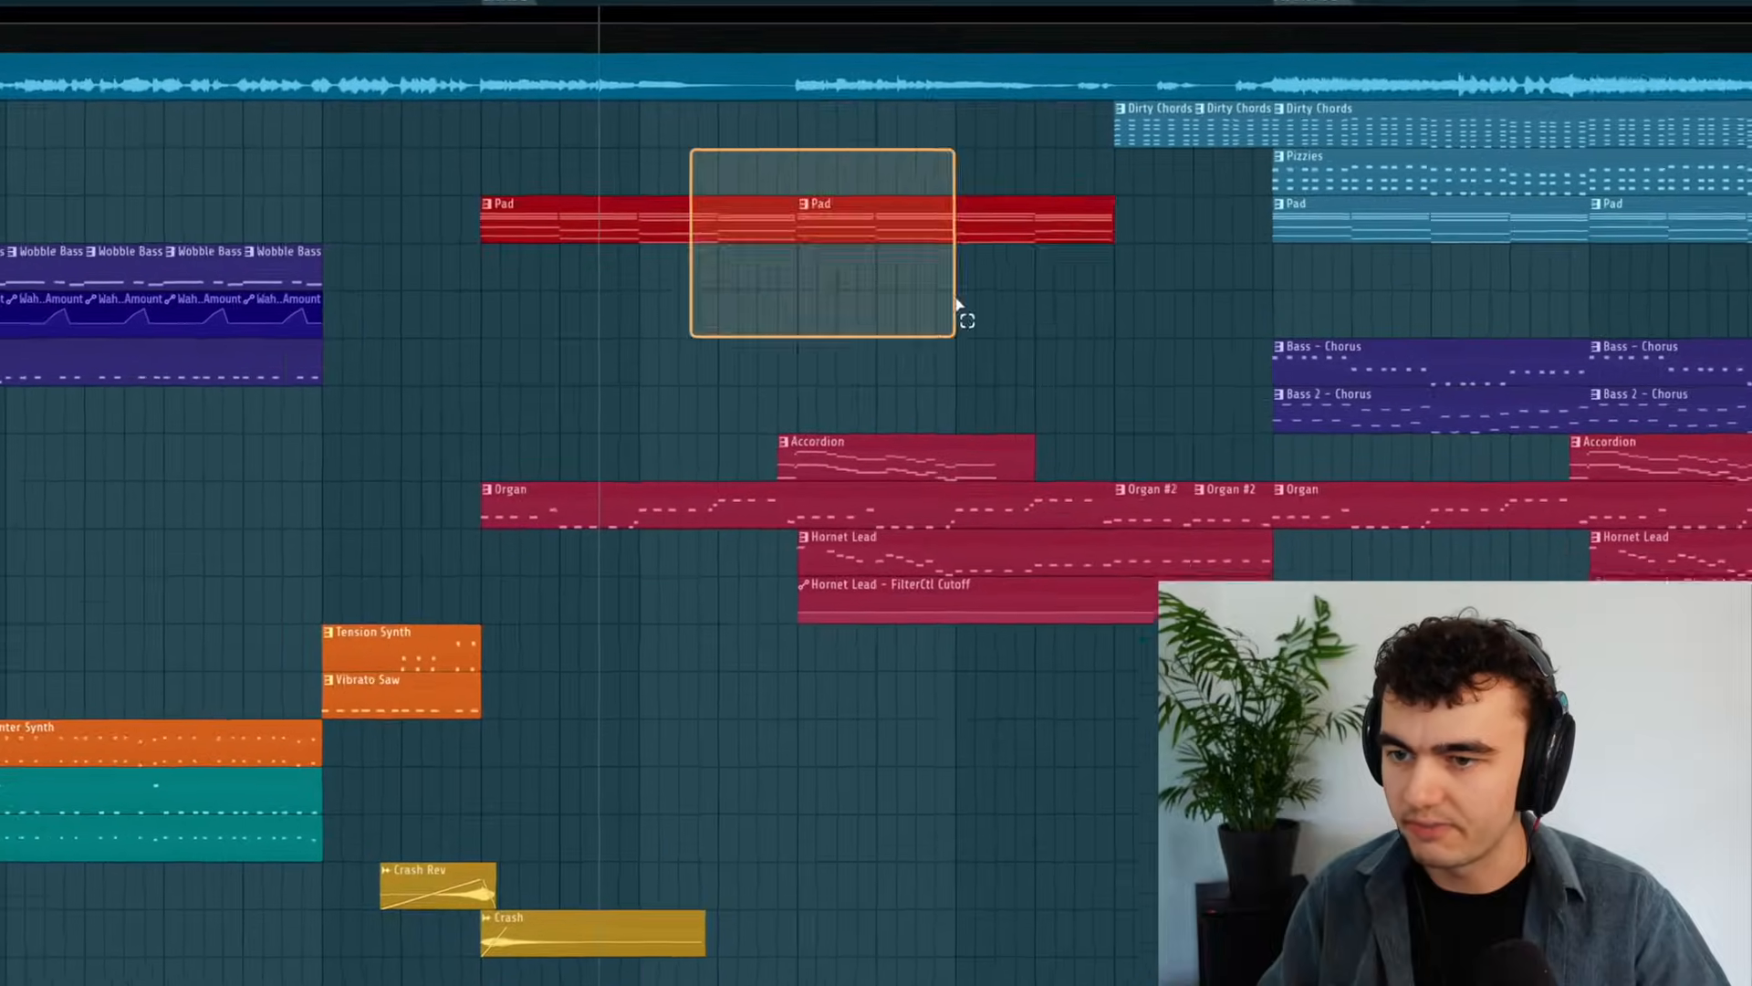
drag(777, 384, 965, 529)
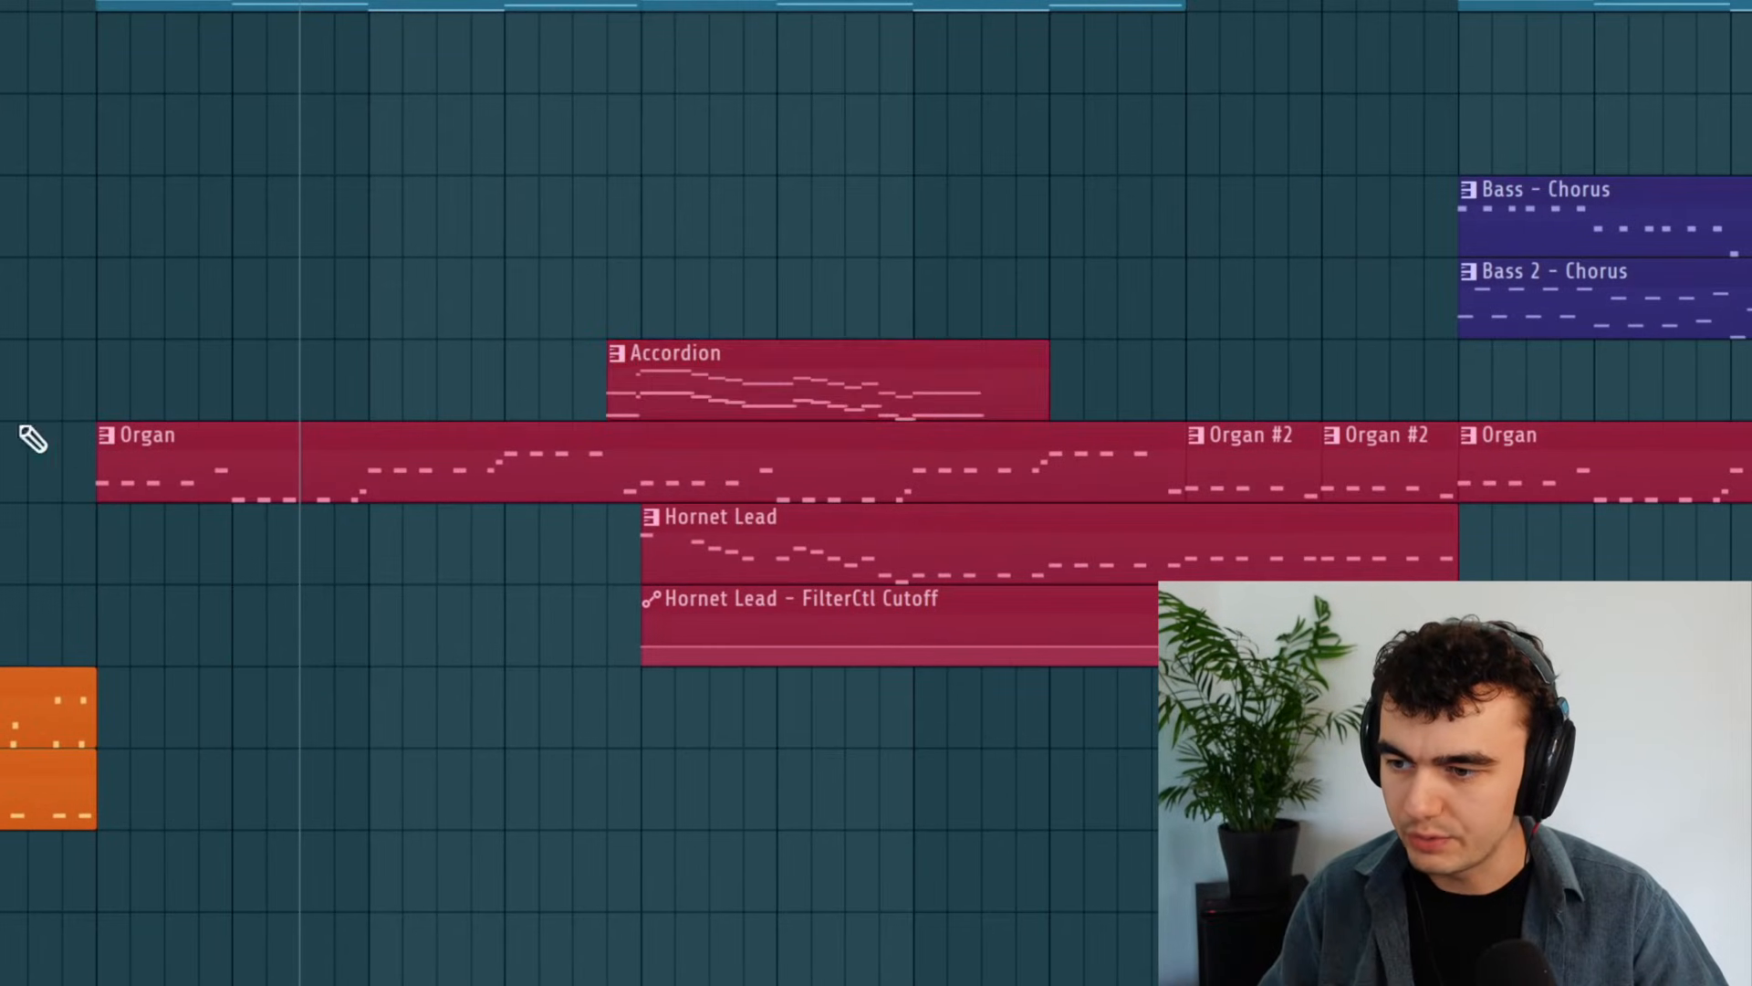
drag(11, 342, 678, 491)
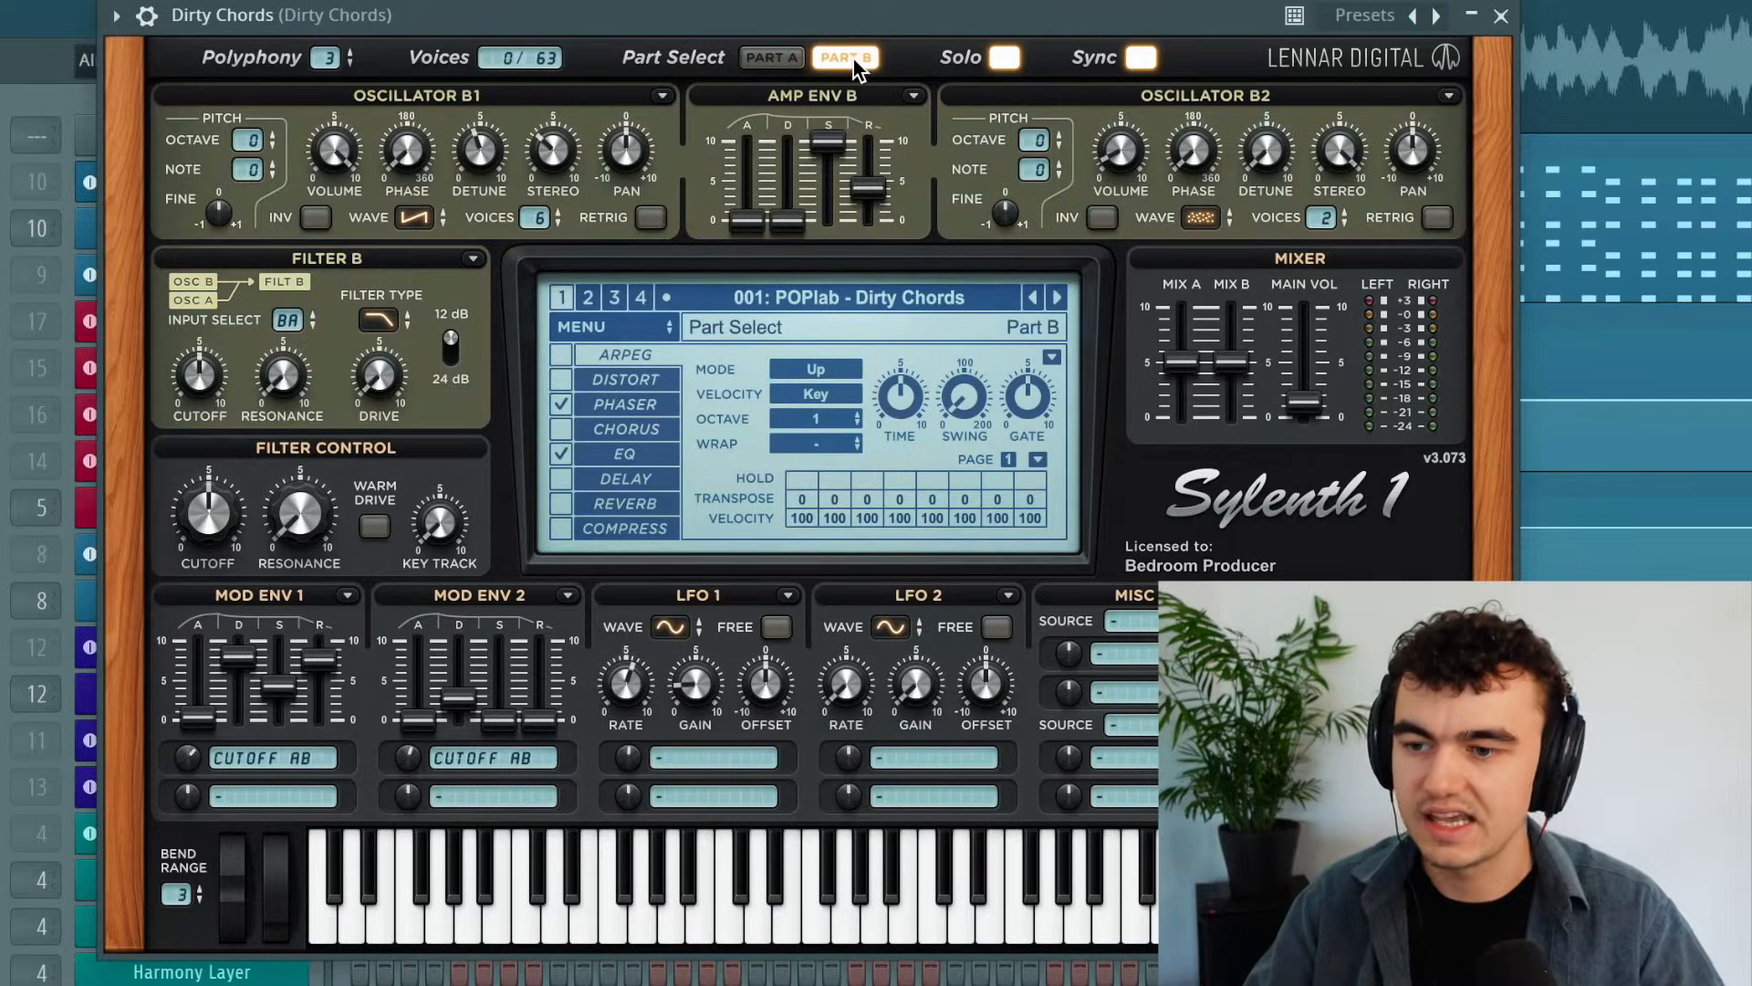
- Compare Part A and Part B of the Dirty Chords patch, and close the Rave Chords synth
click(785, 62)
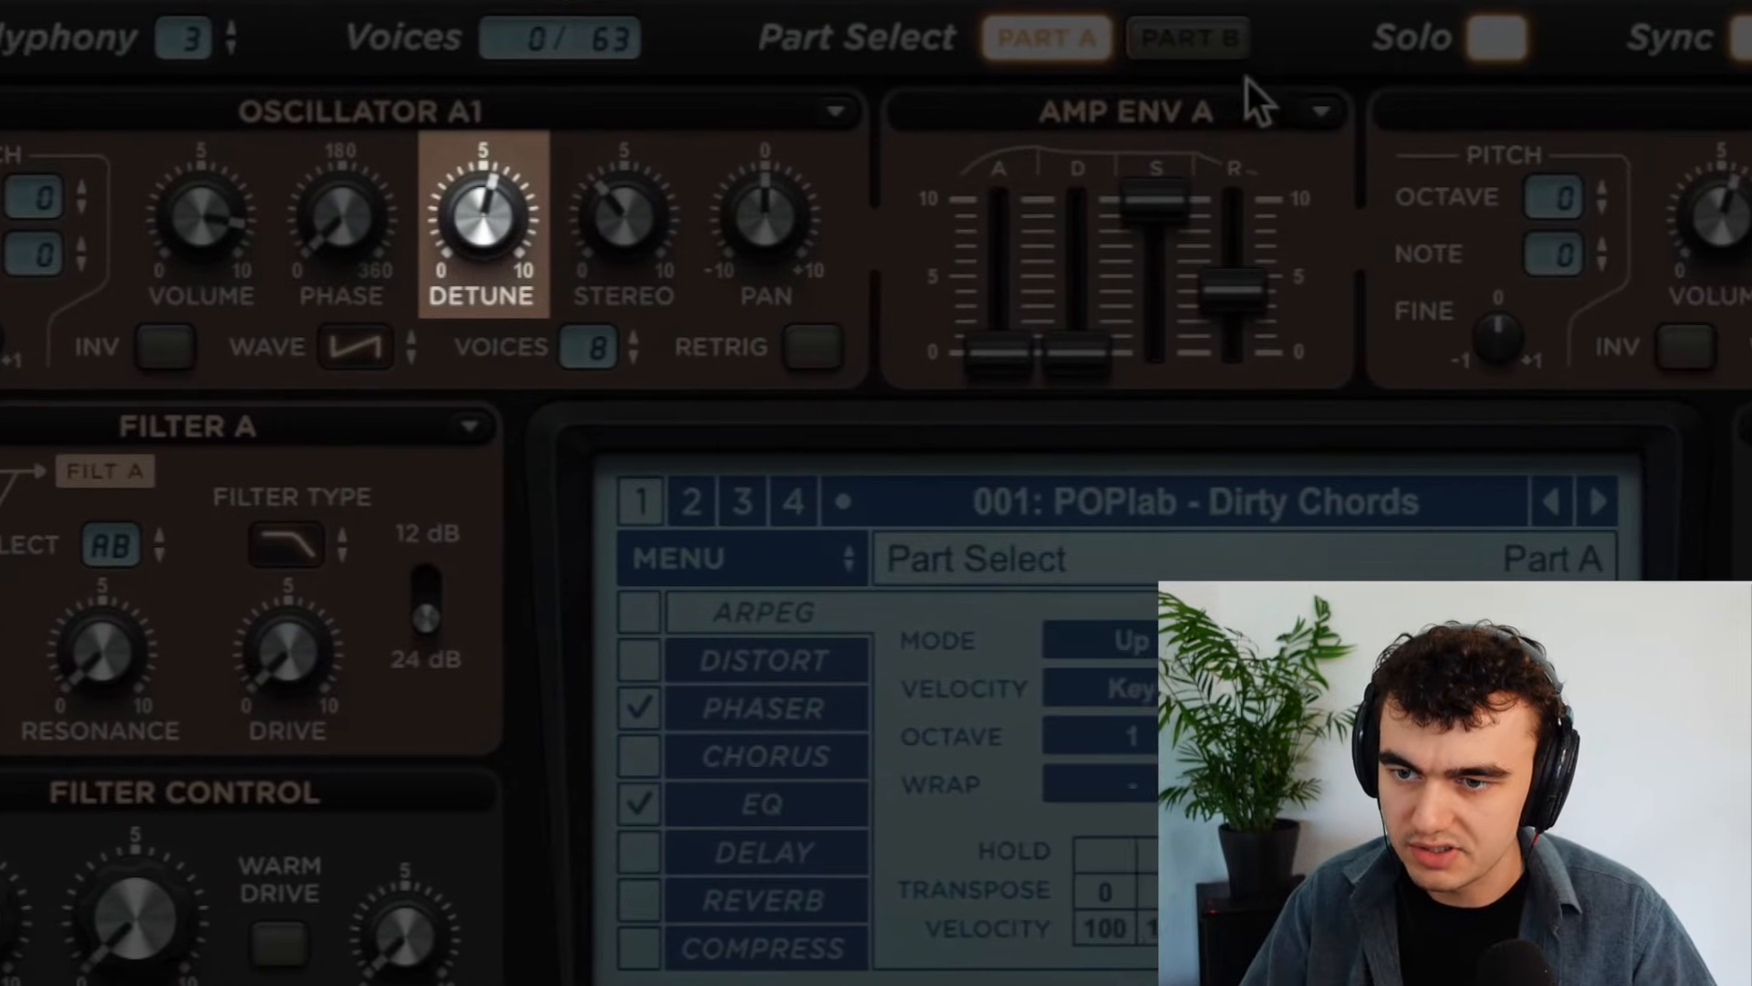
click(1187, 39)
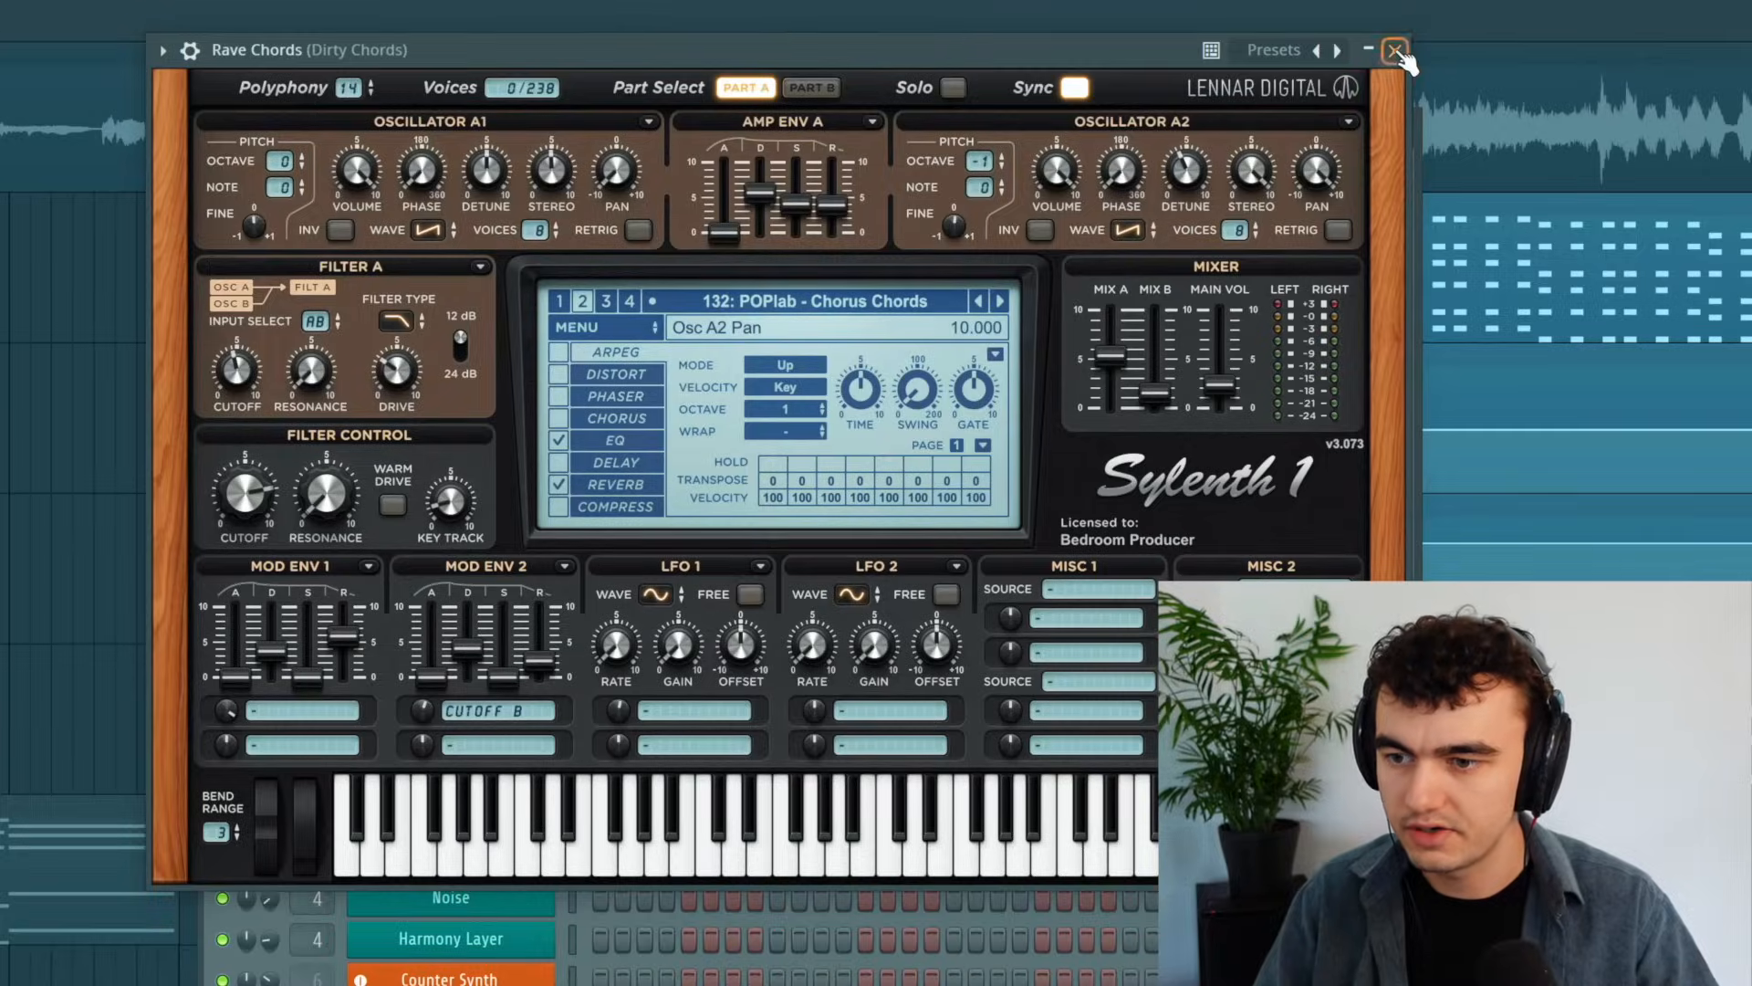
click(1396, 51)
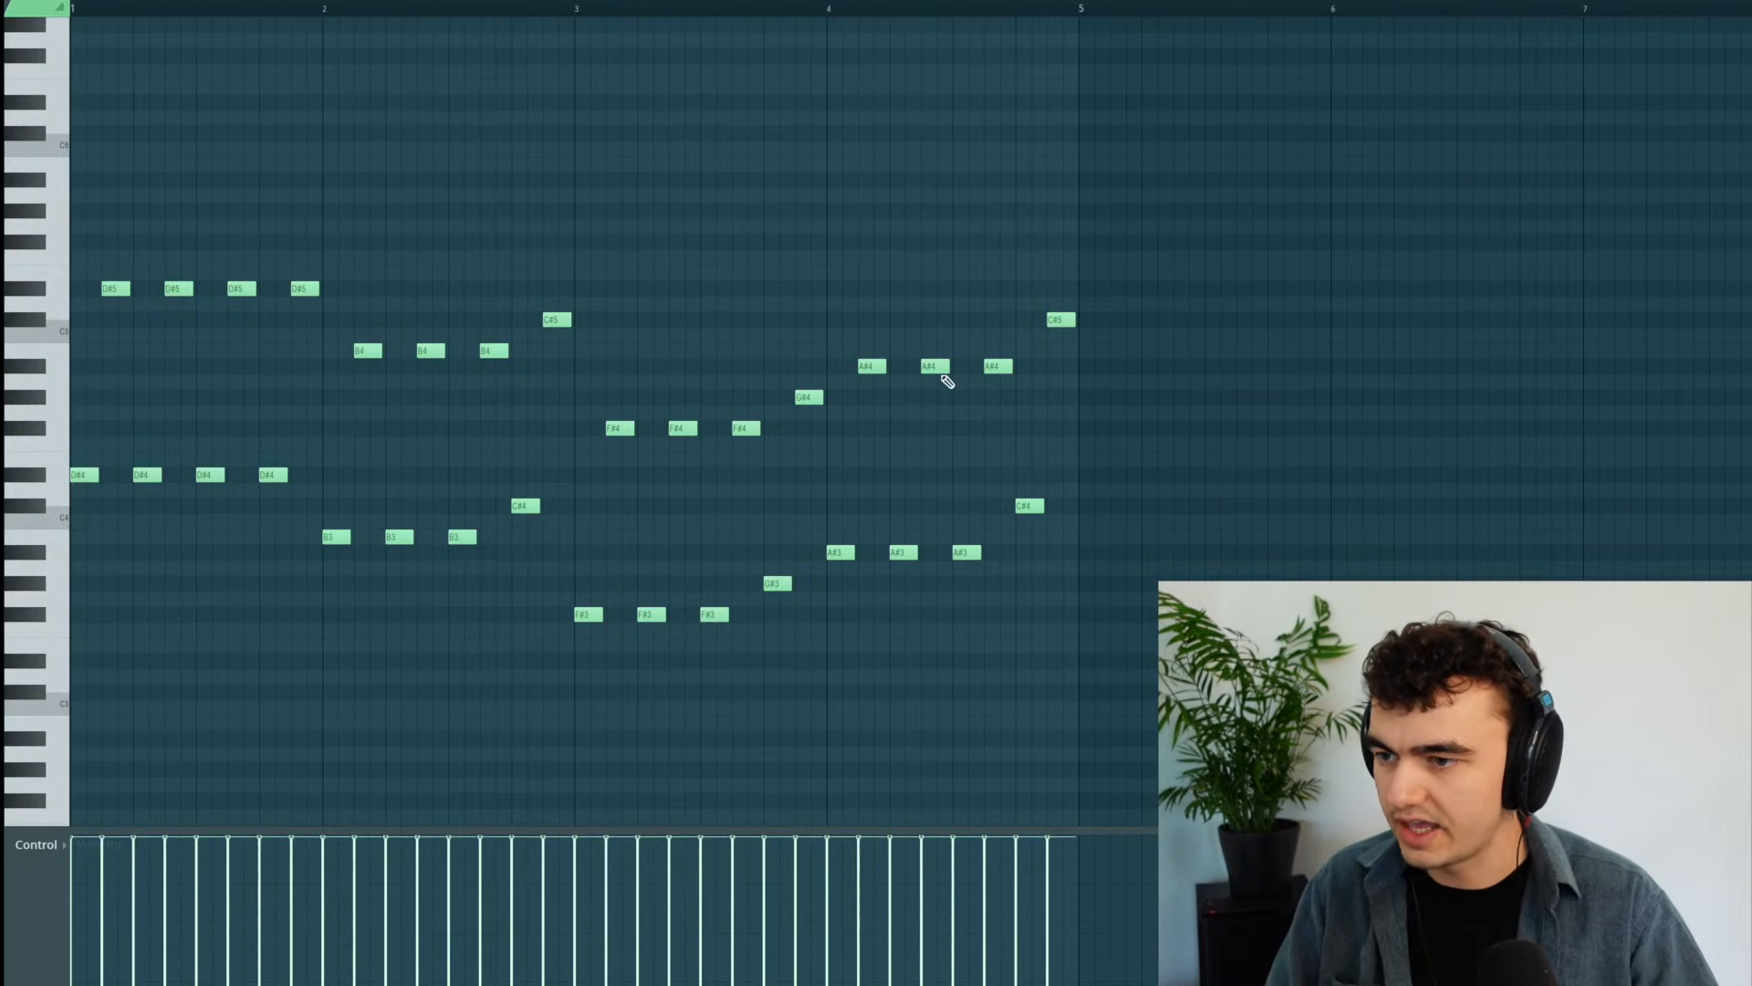
- Examine the chorus bass notes and the Bass 2 patch's oscillator retrigger, distortion and EQ settings
drag(521, 256, 538, 523)
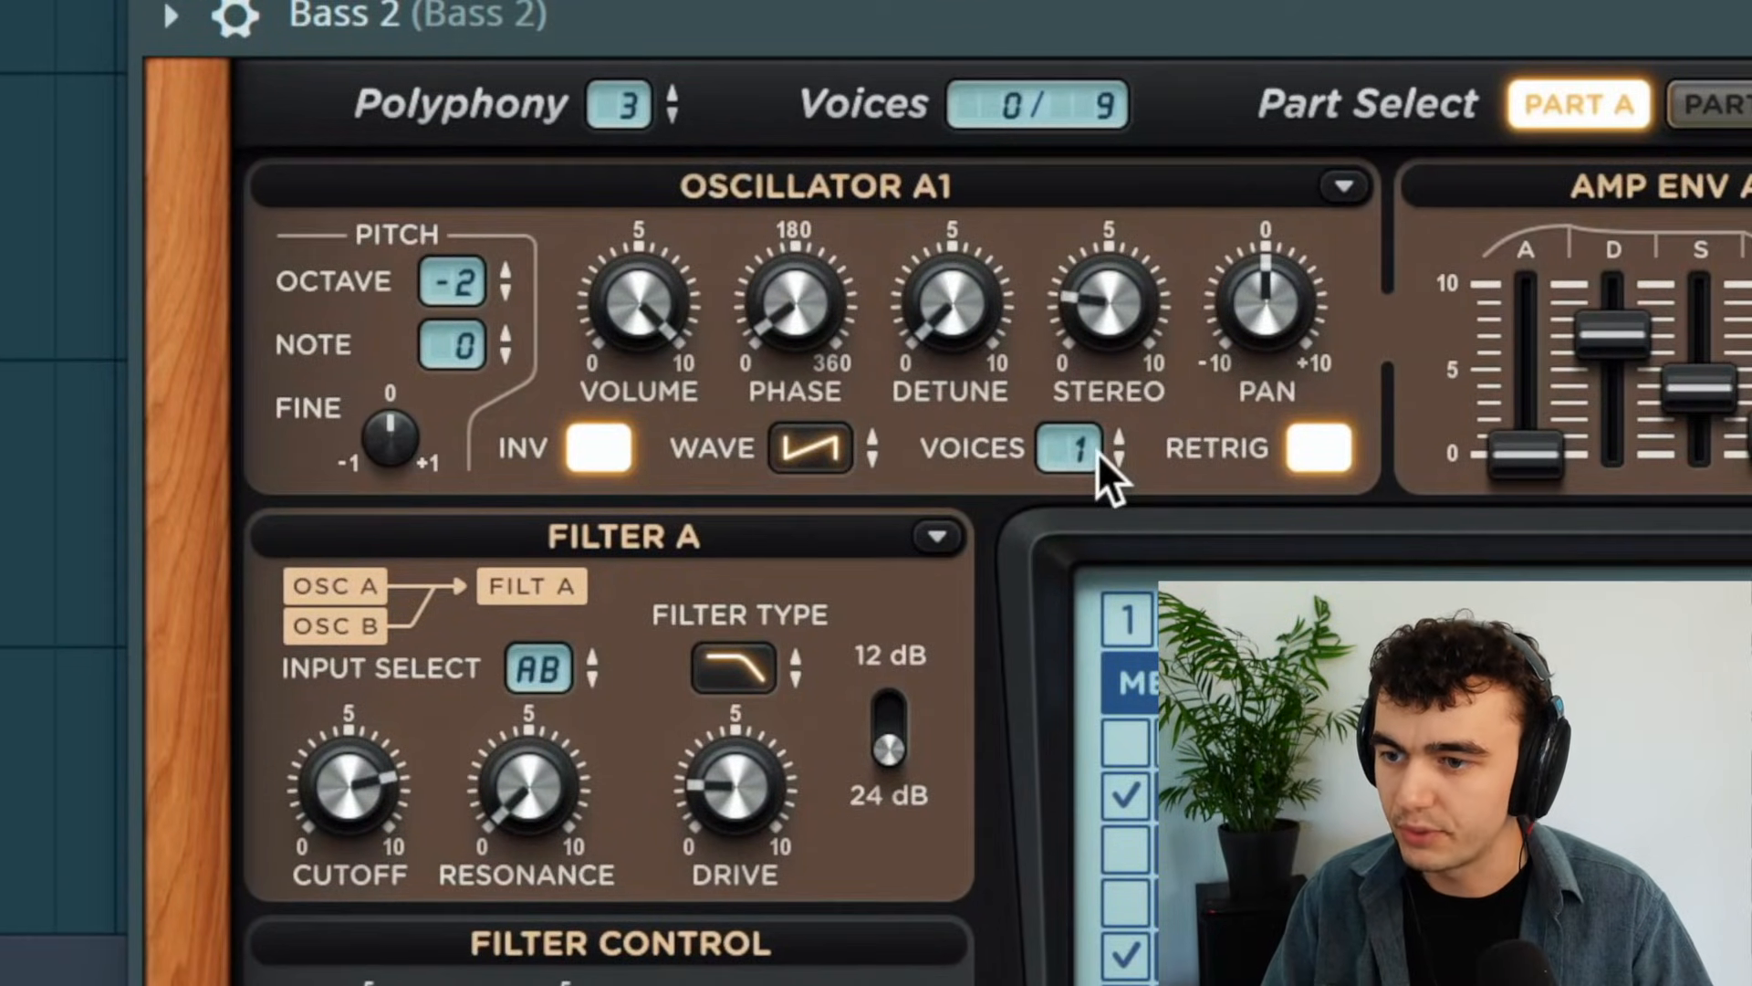
click(1304, 453)
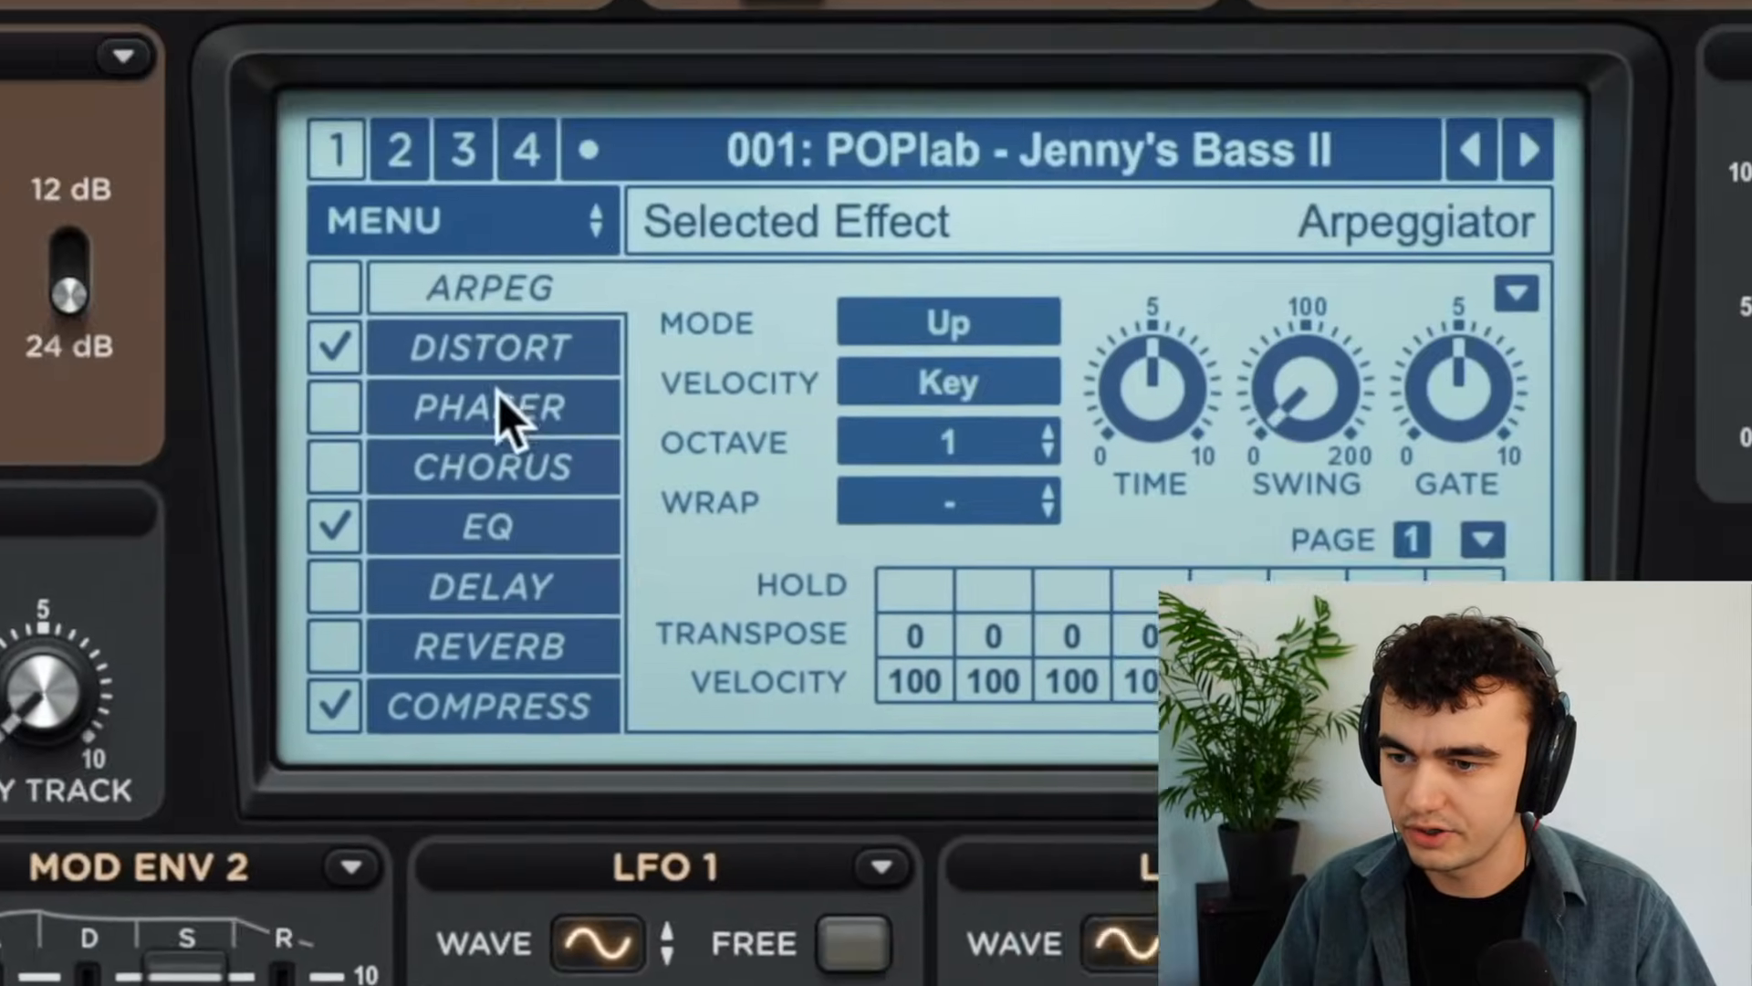
click(422, 445)
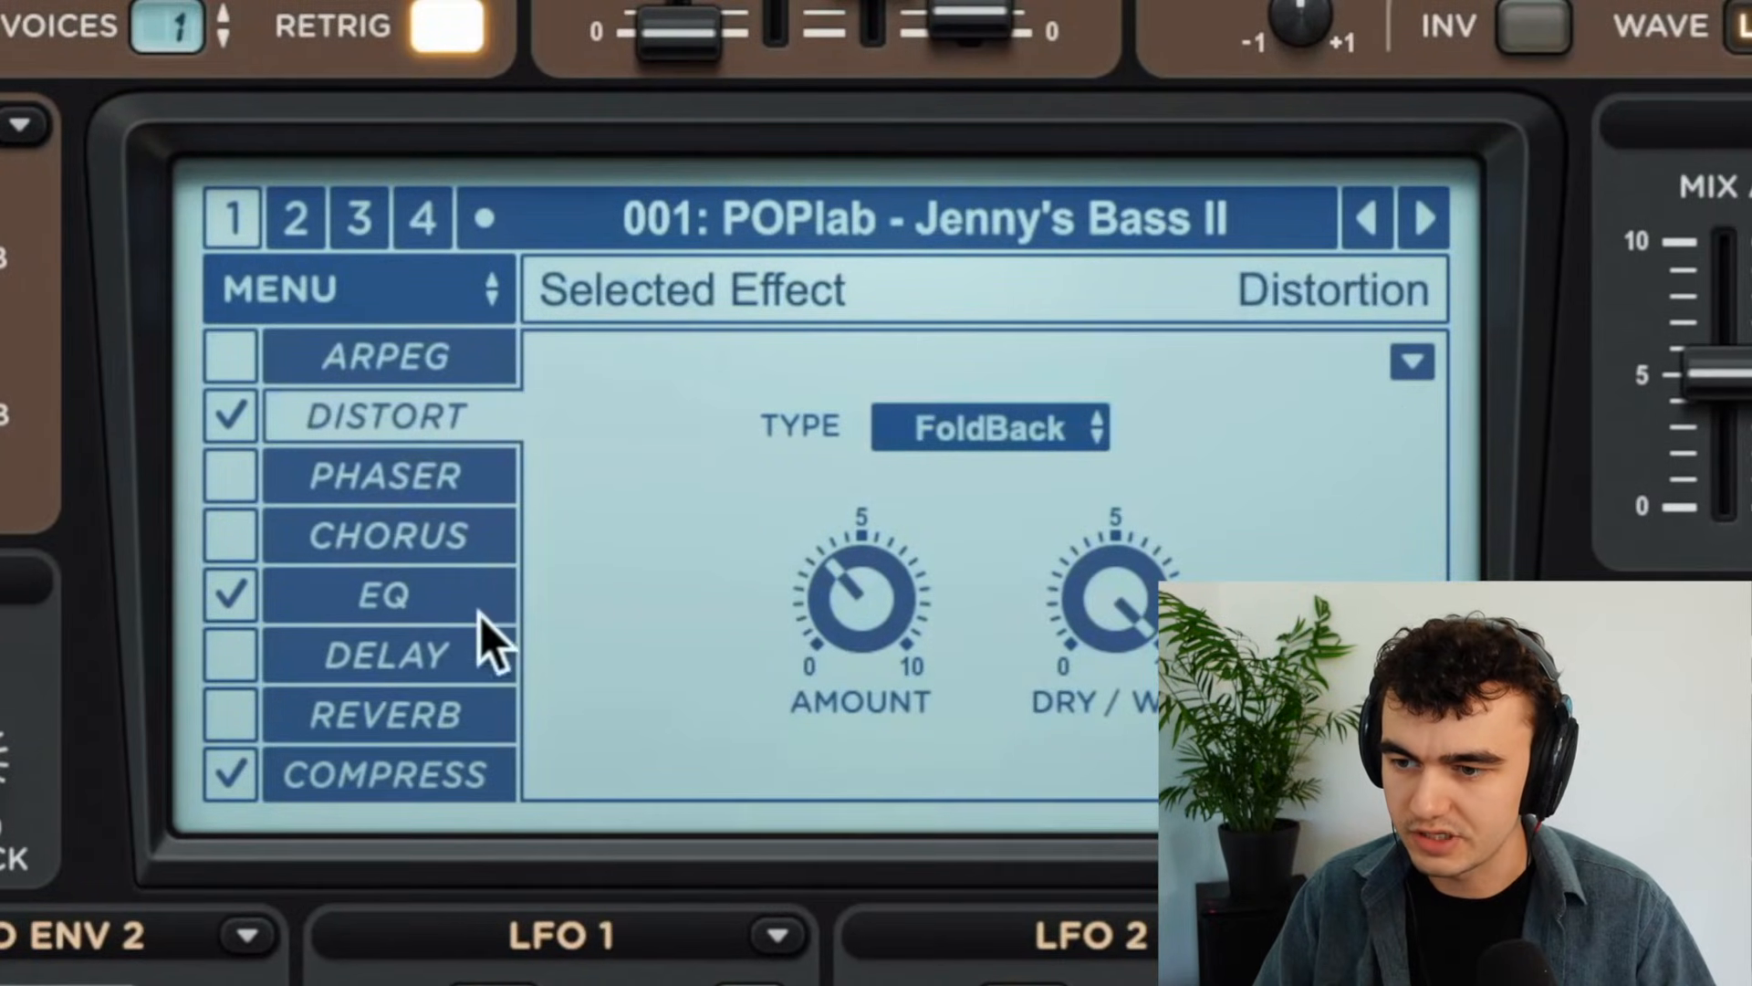
click(413, 595)
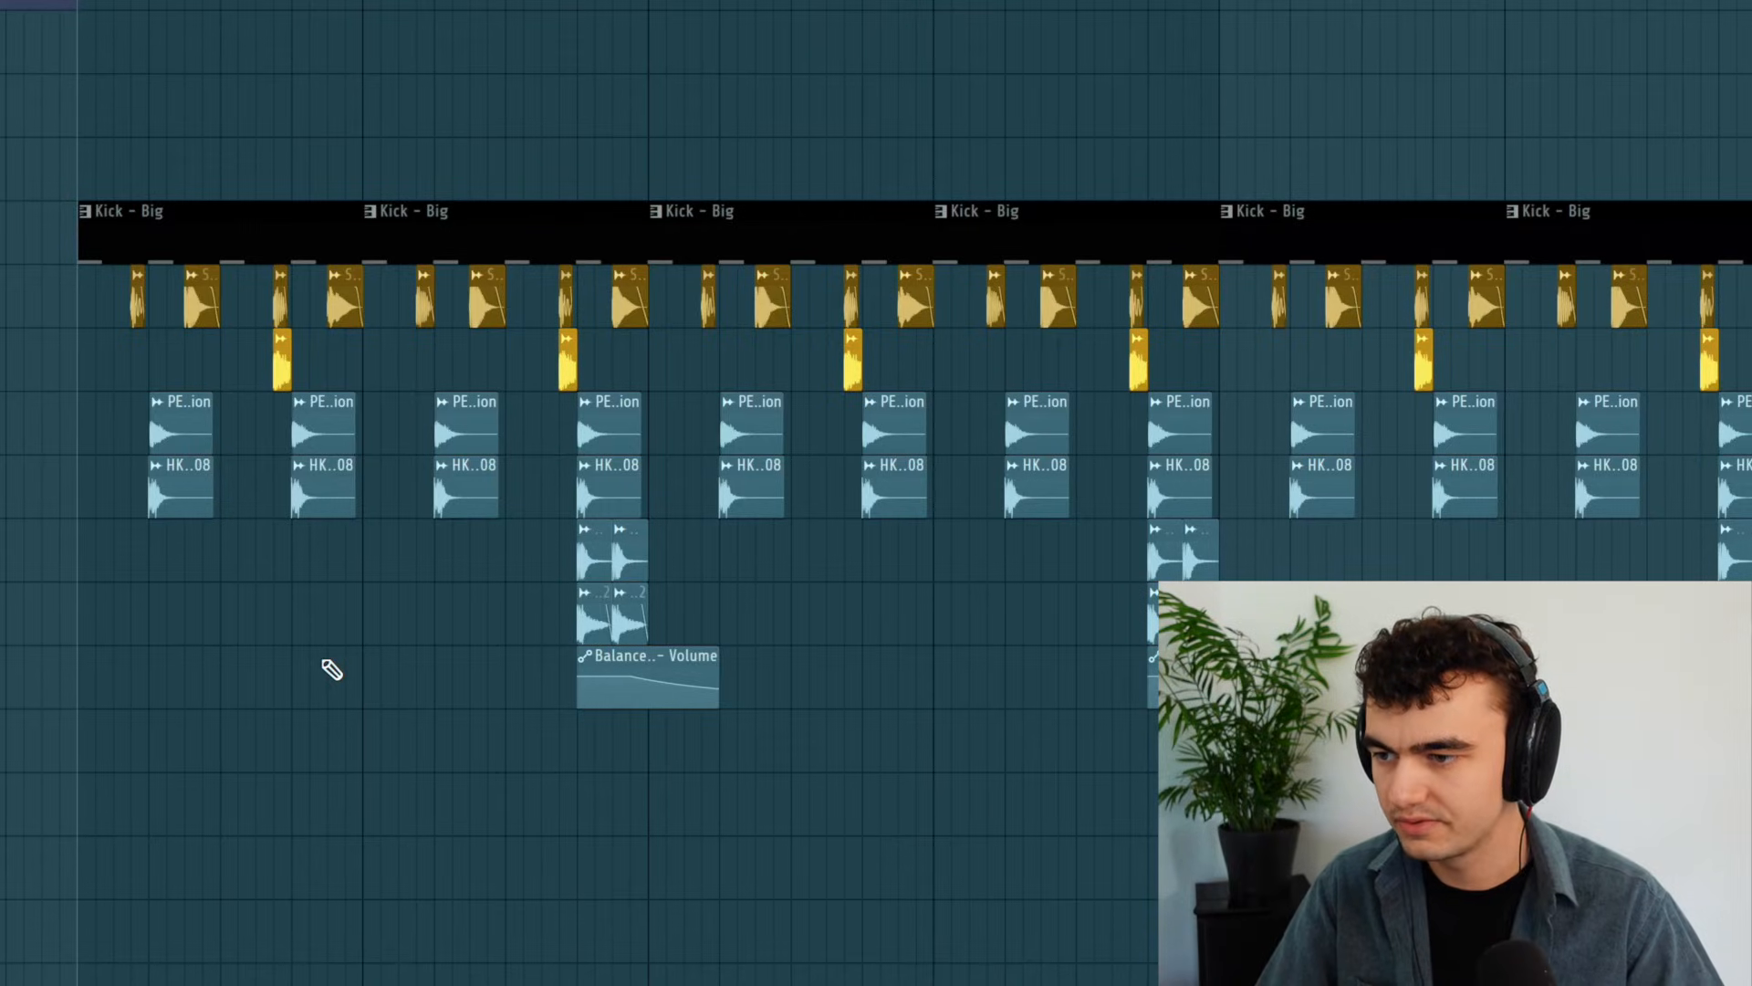
- Play the big kick section, review the Big Kick - Main and Top layers, and select the Kick - Big clips
key(space)
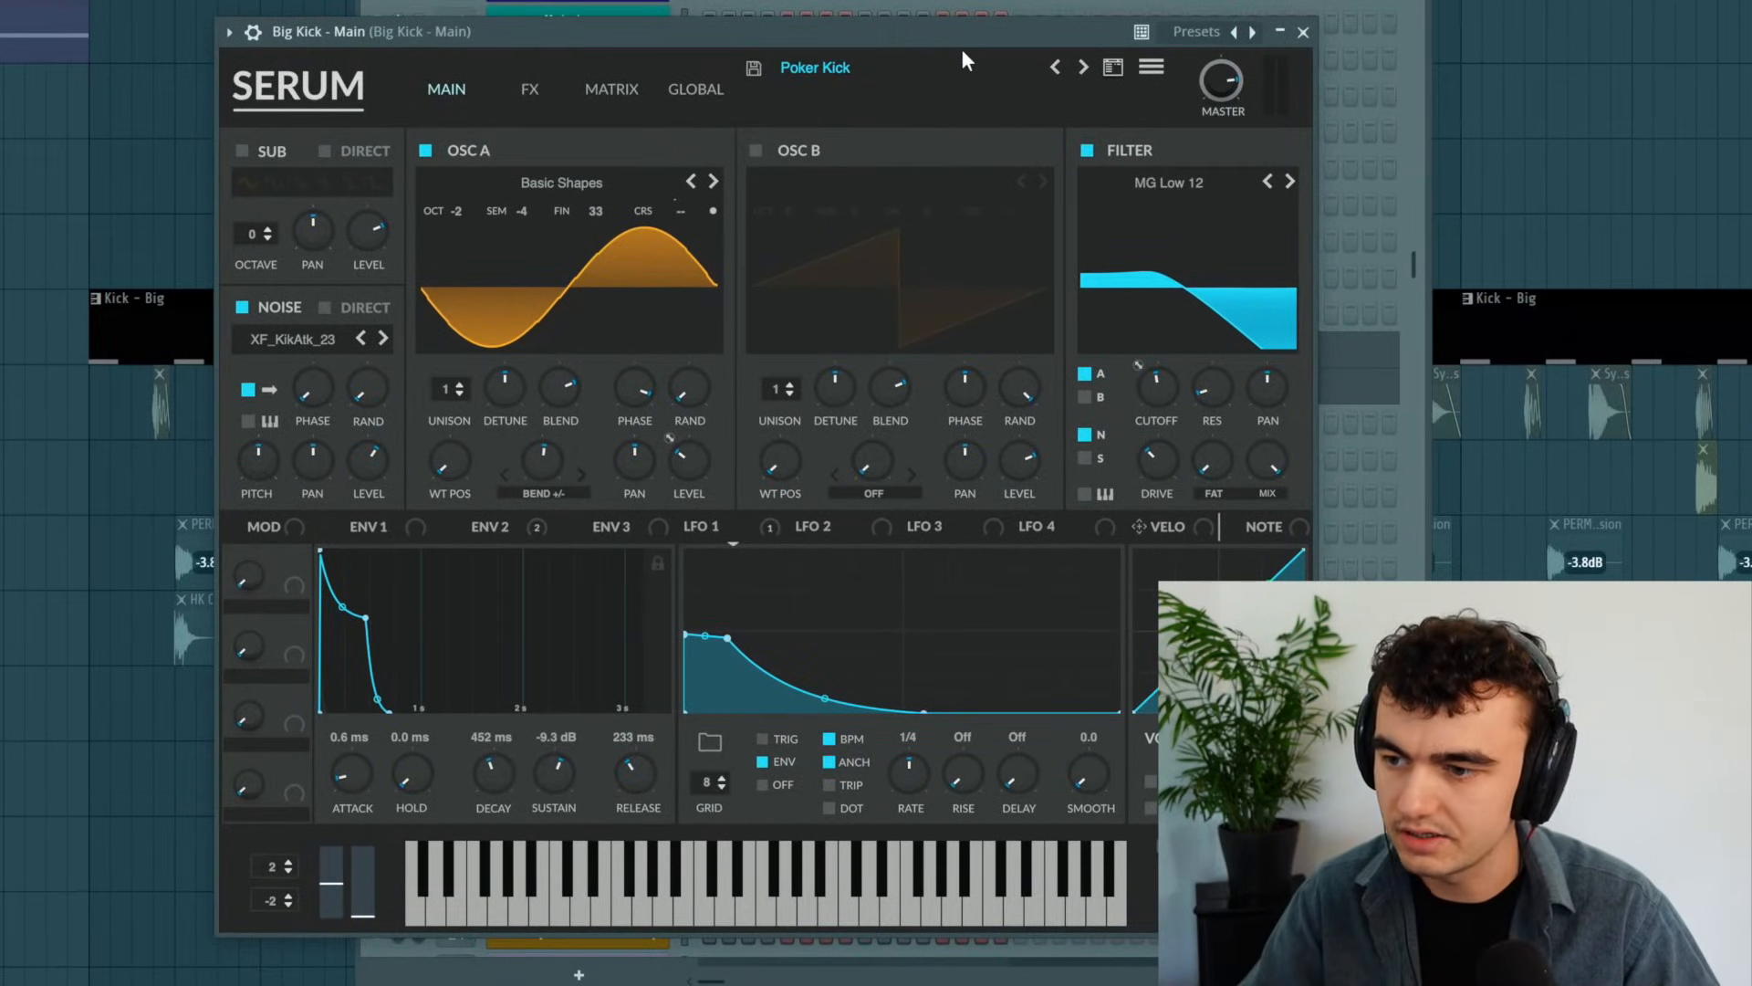
click(1303, 32)
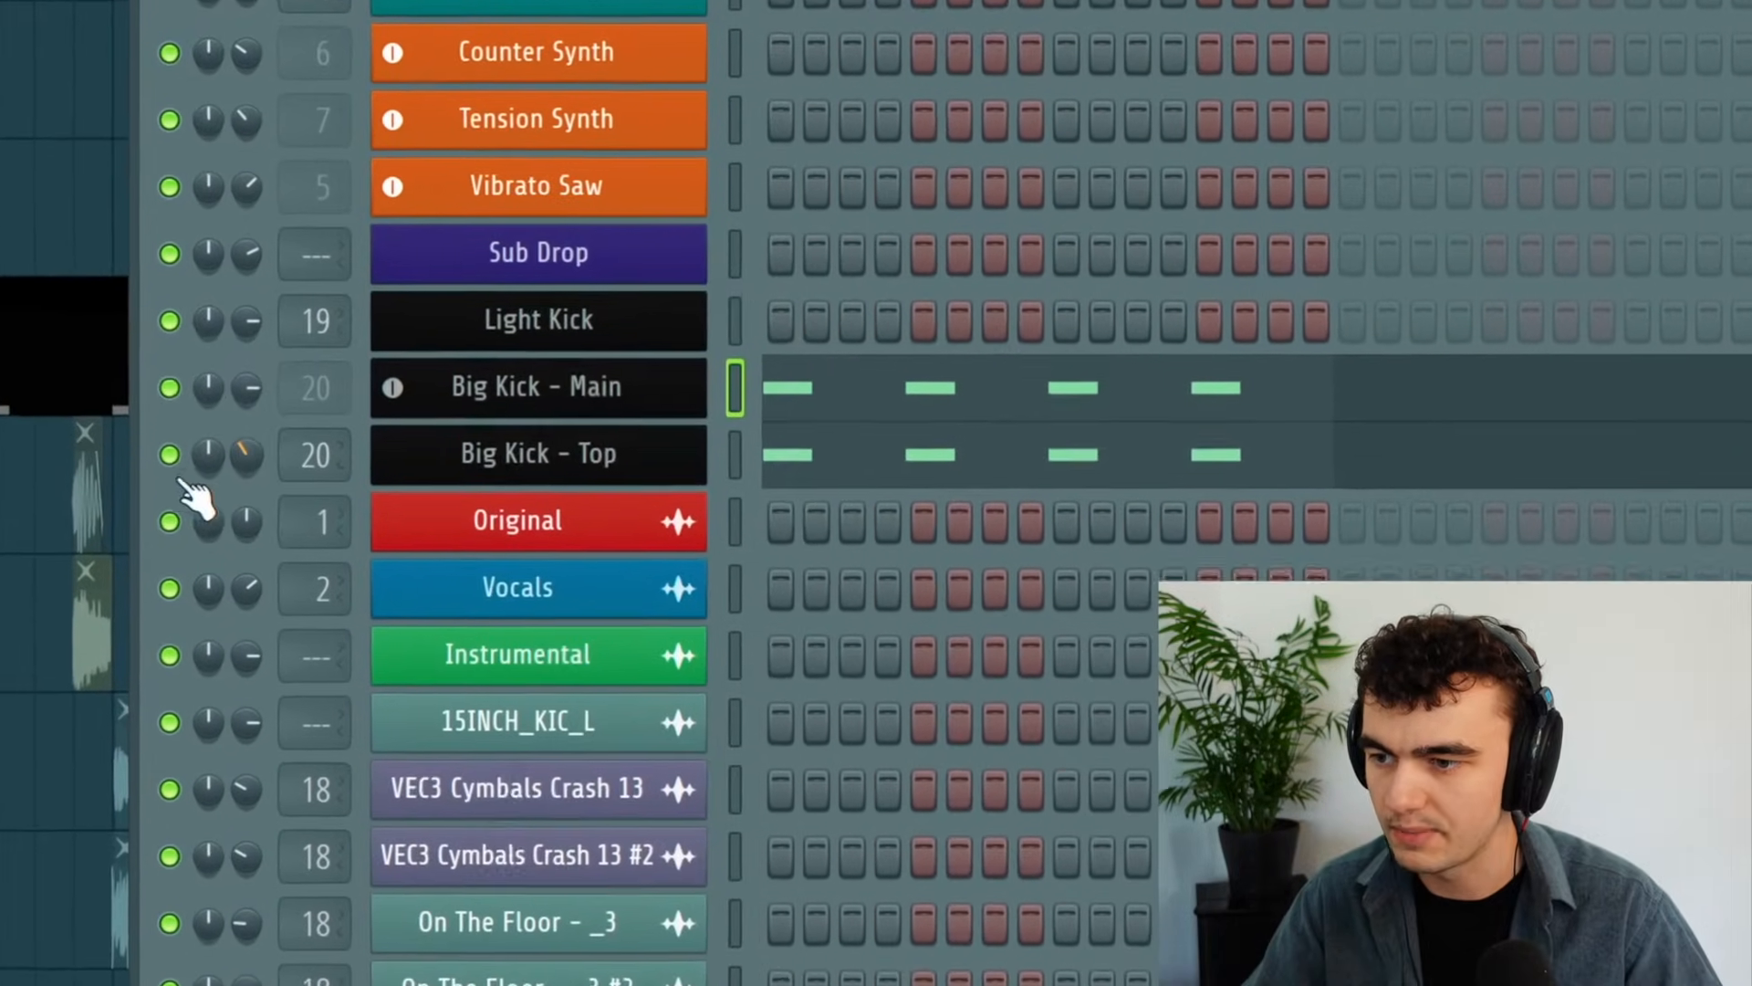
click(316, 413)
key(space)
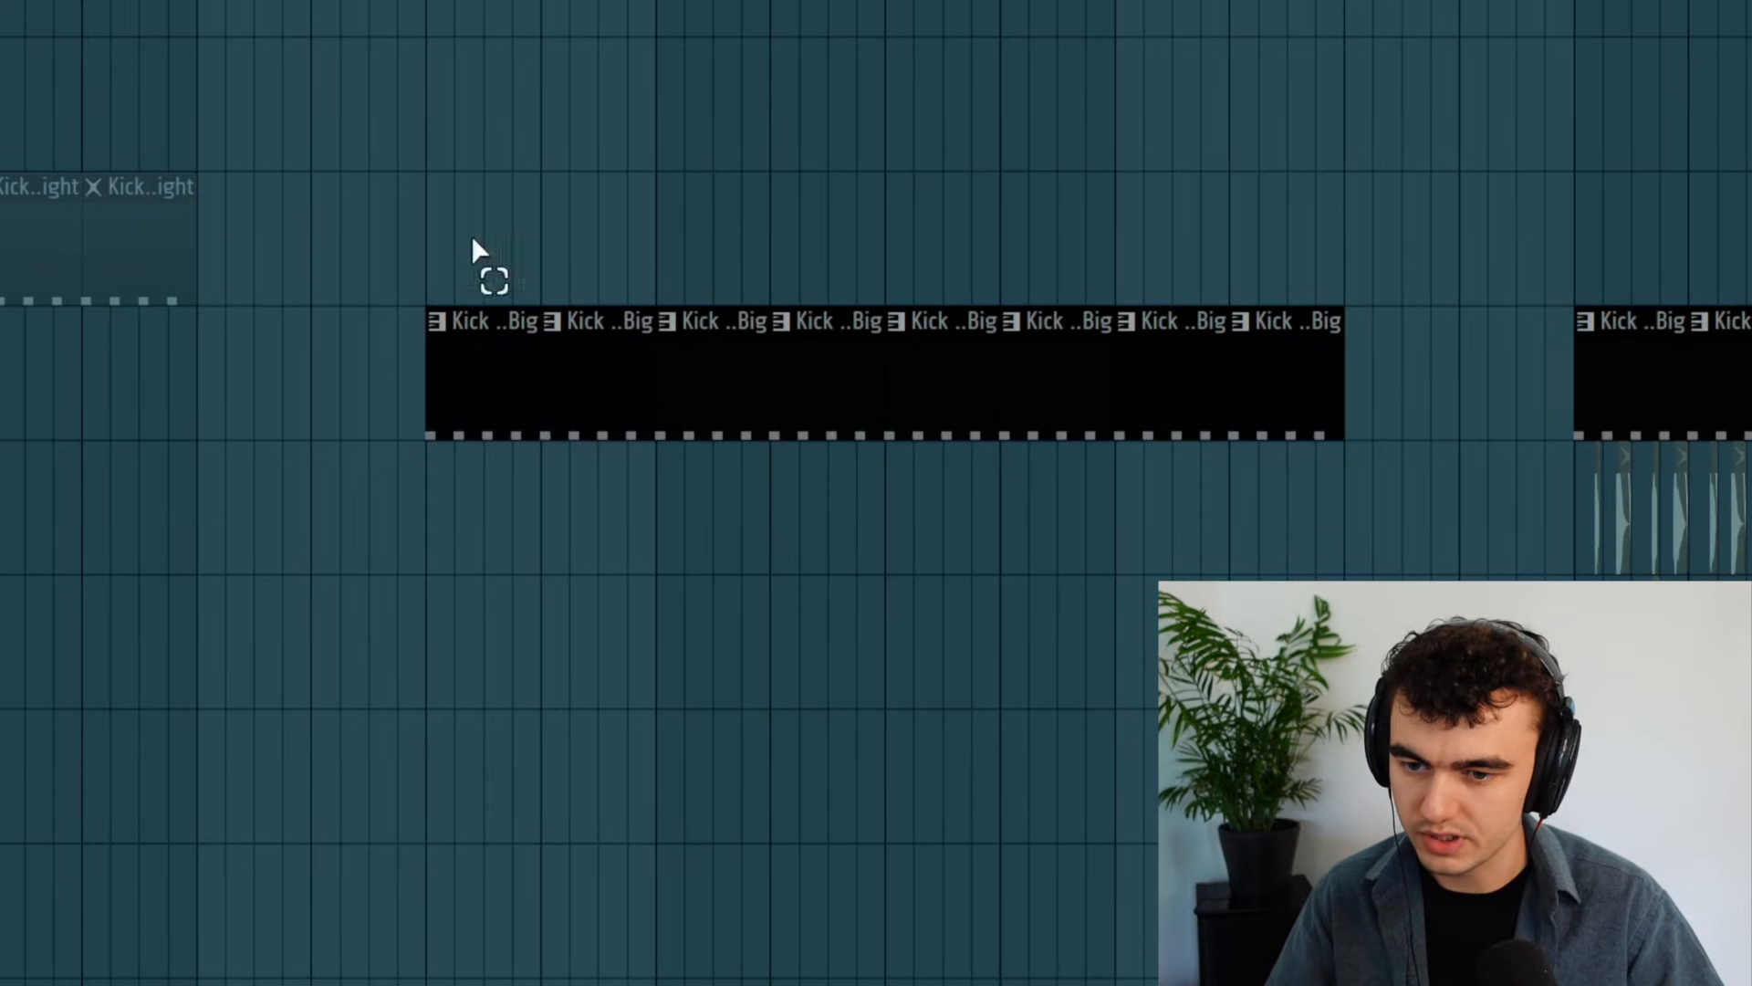
drag(457, 176, 1299, 434)
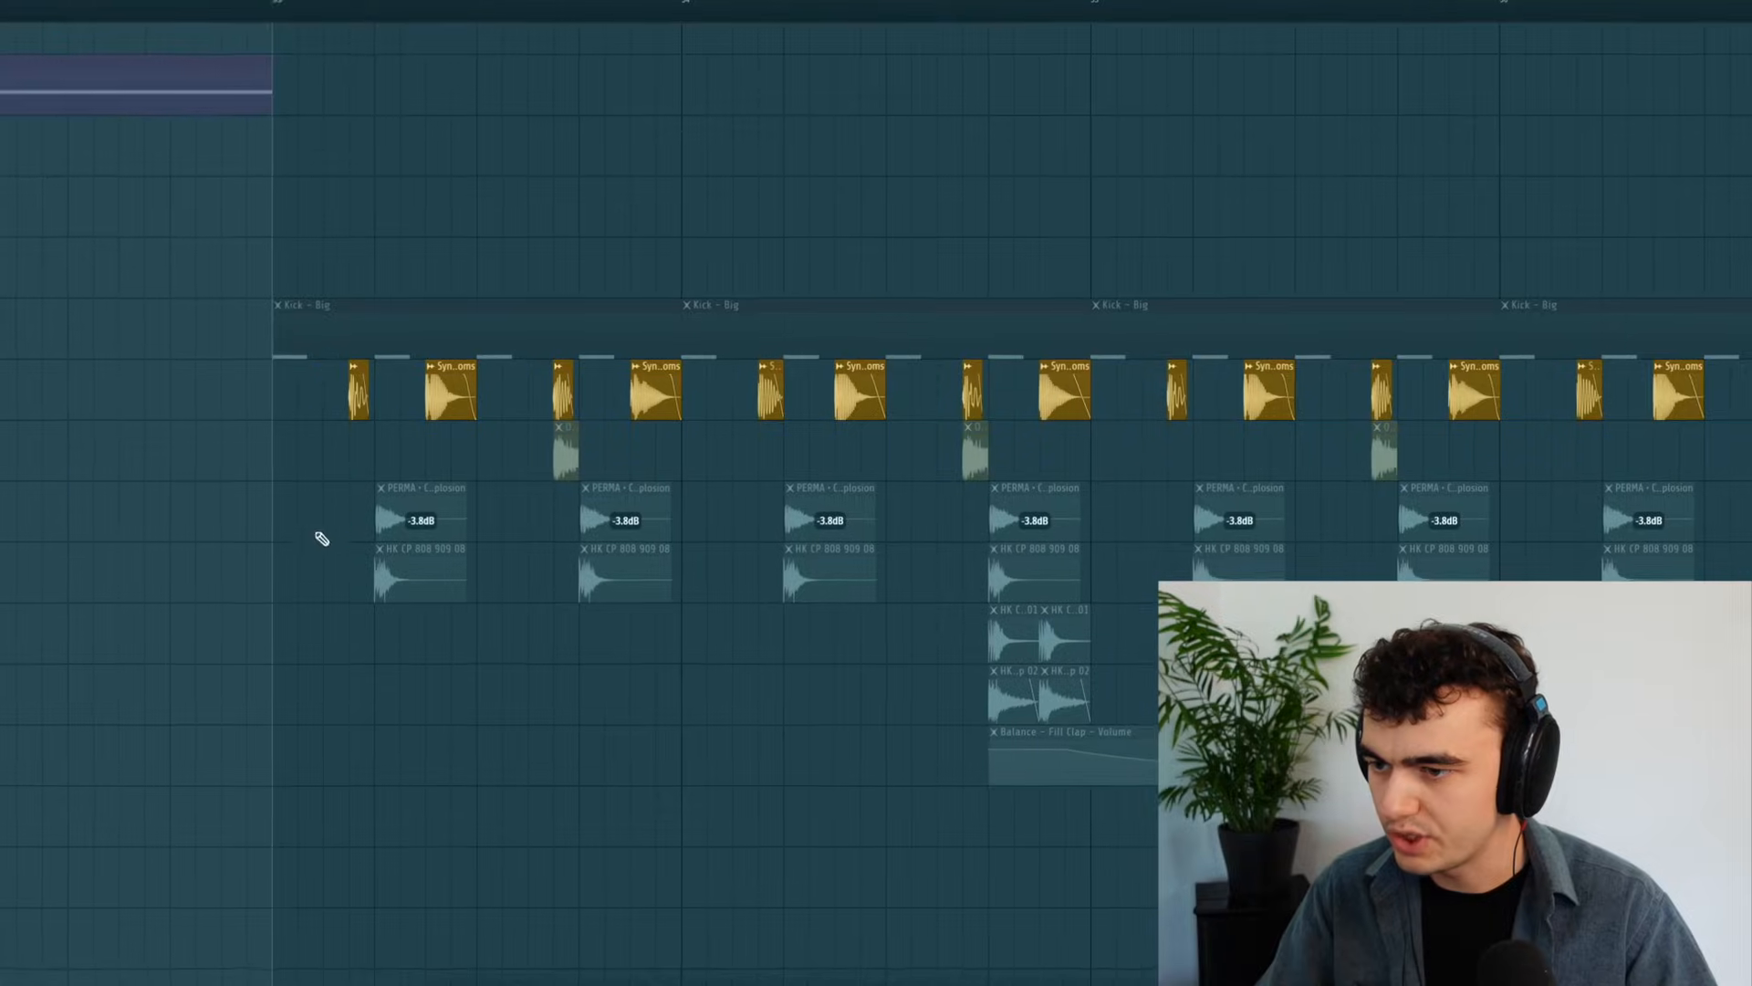
- Play the Synth Toms clips in the playlist and open the Open Hat clip's sample settings
scroll(412, 509, up, 2)
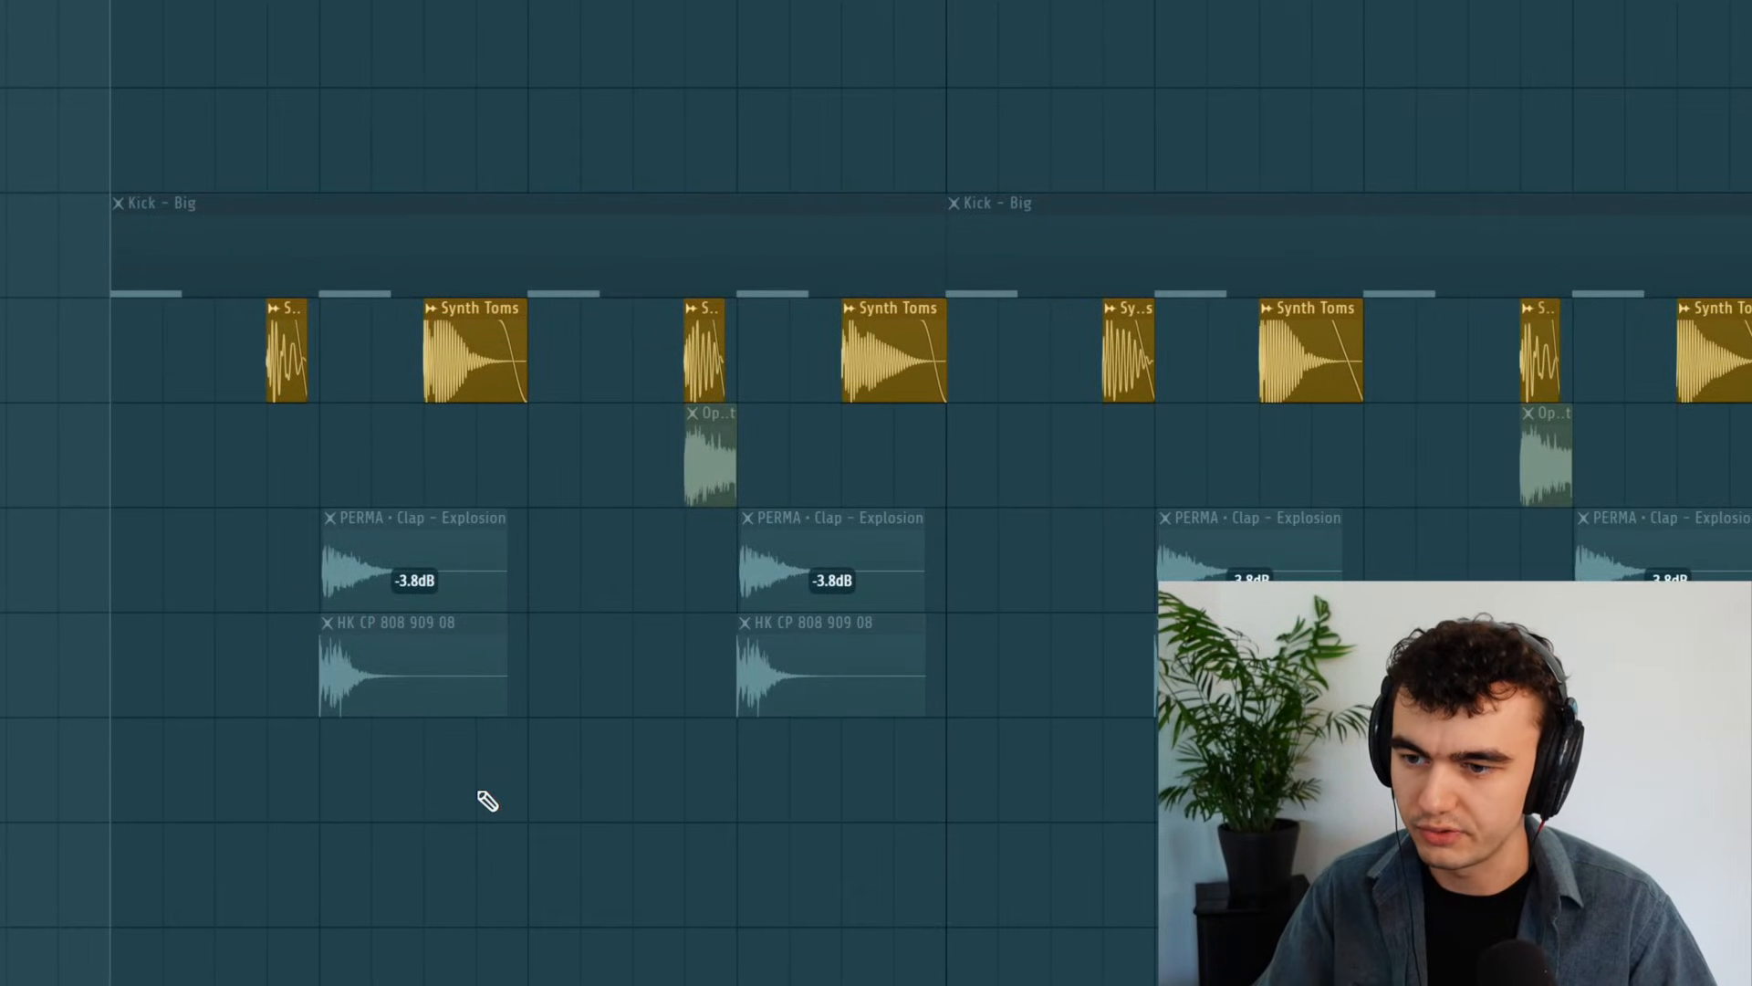
key(space)
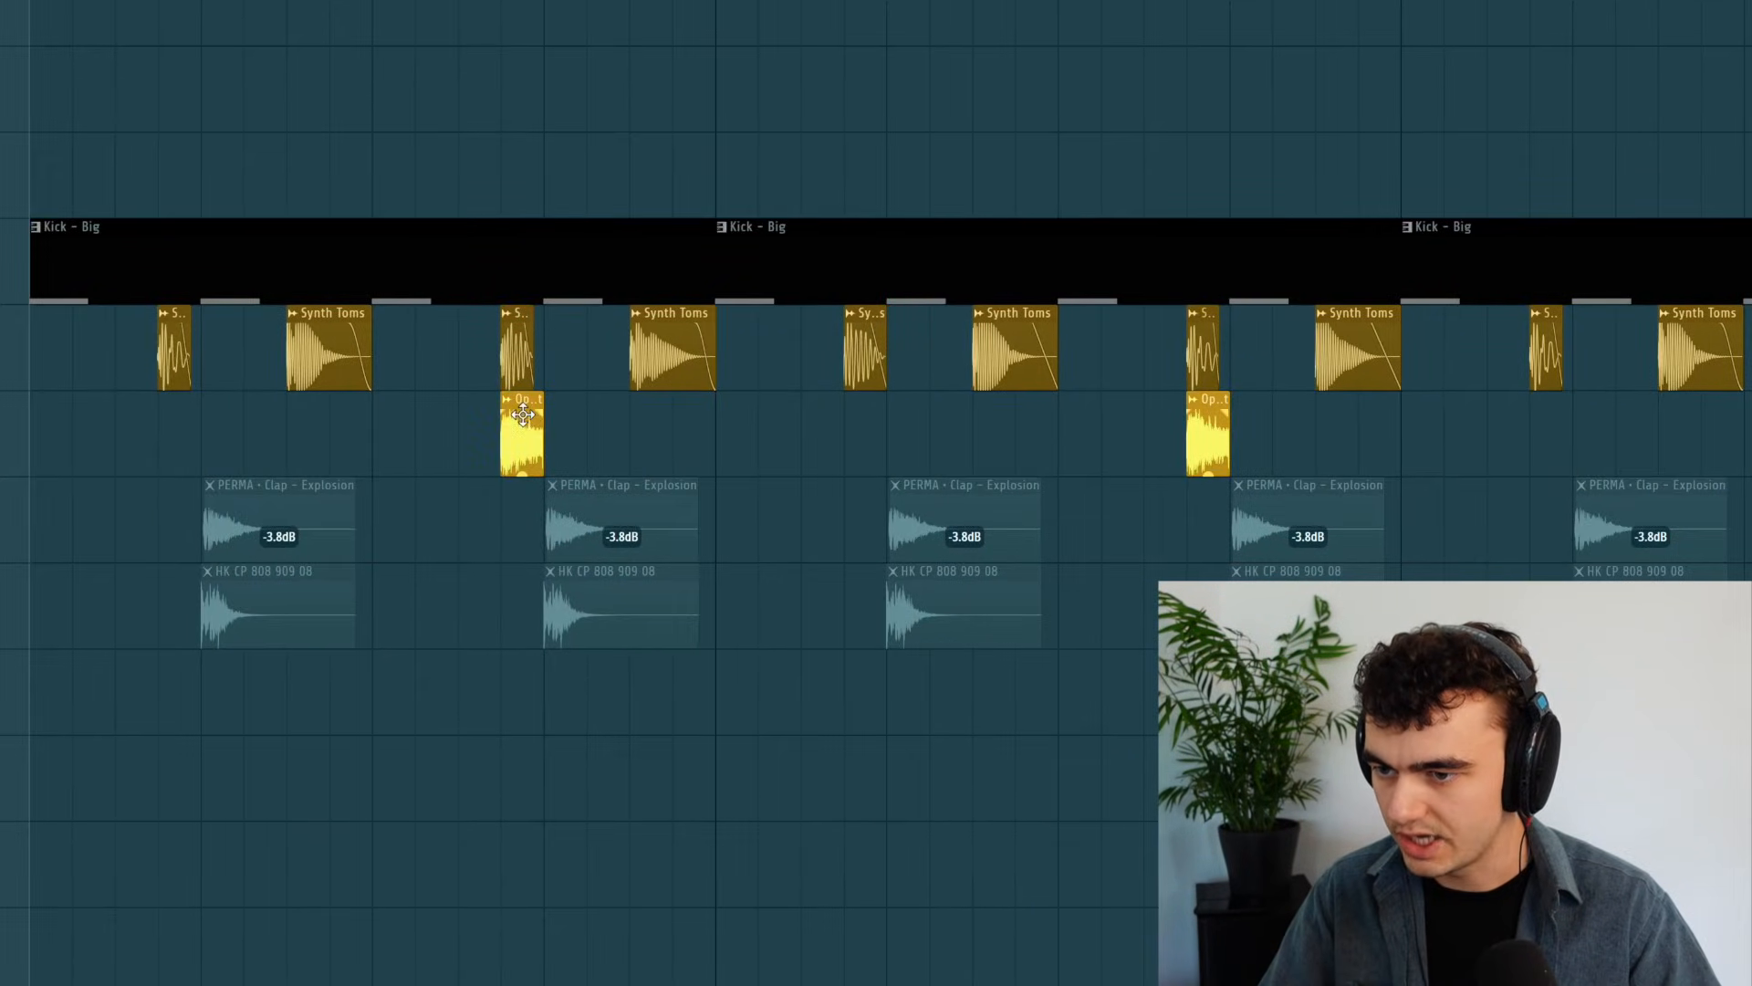
double_click(523, 415)
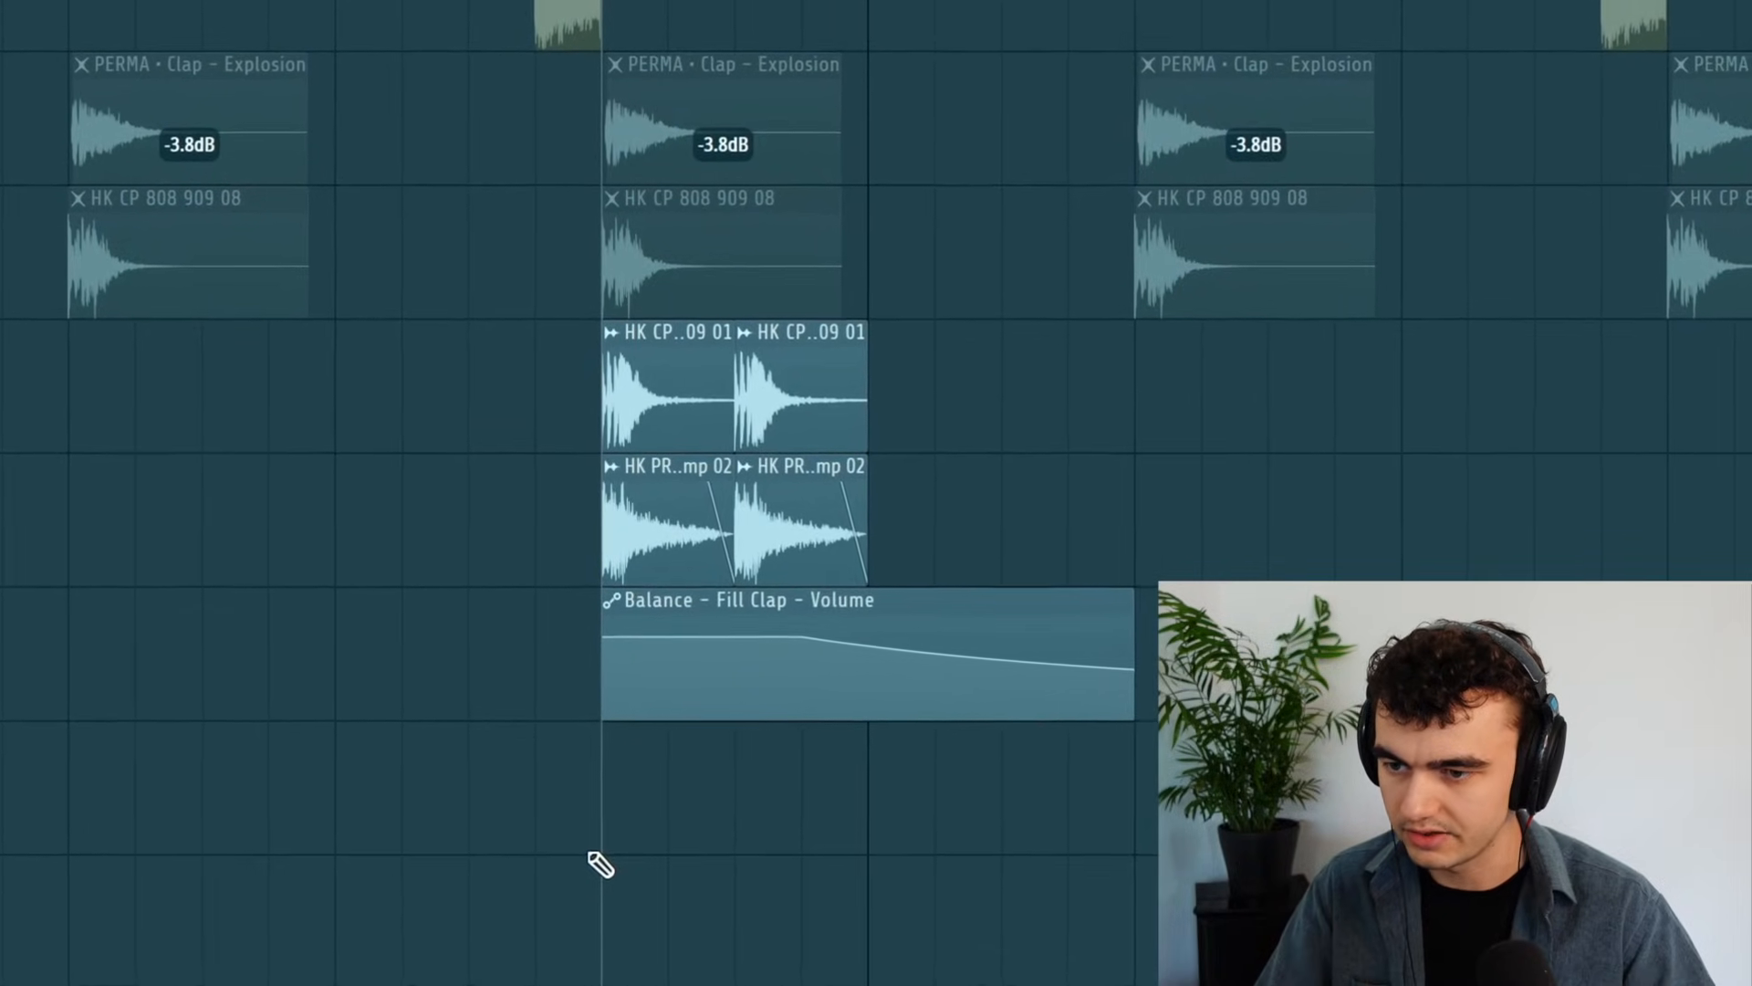
- Play the fill claps and open the sample settings of HK CP 808 909 01 and HK PR Stomp 02
key(space)
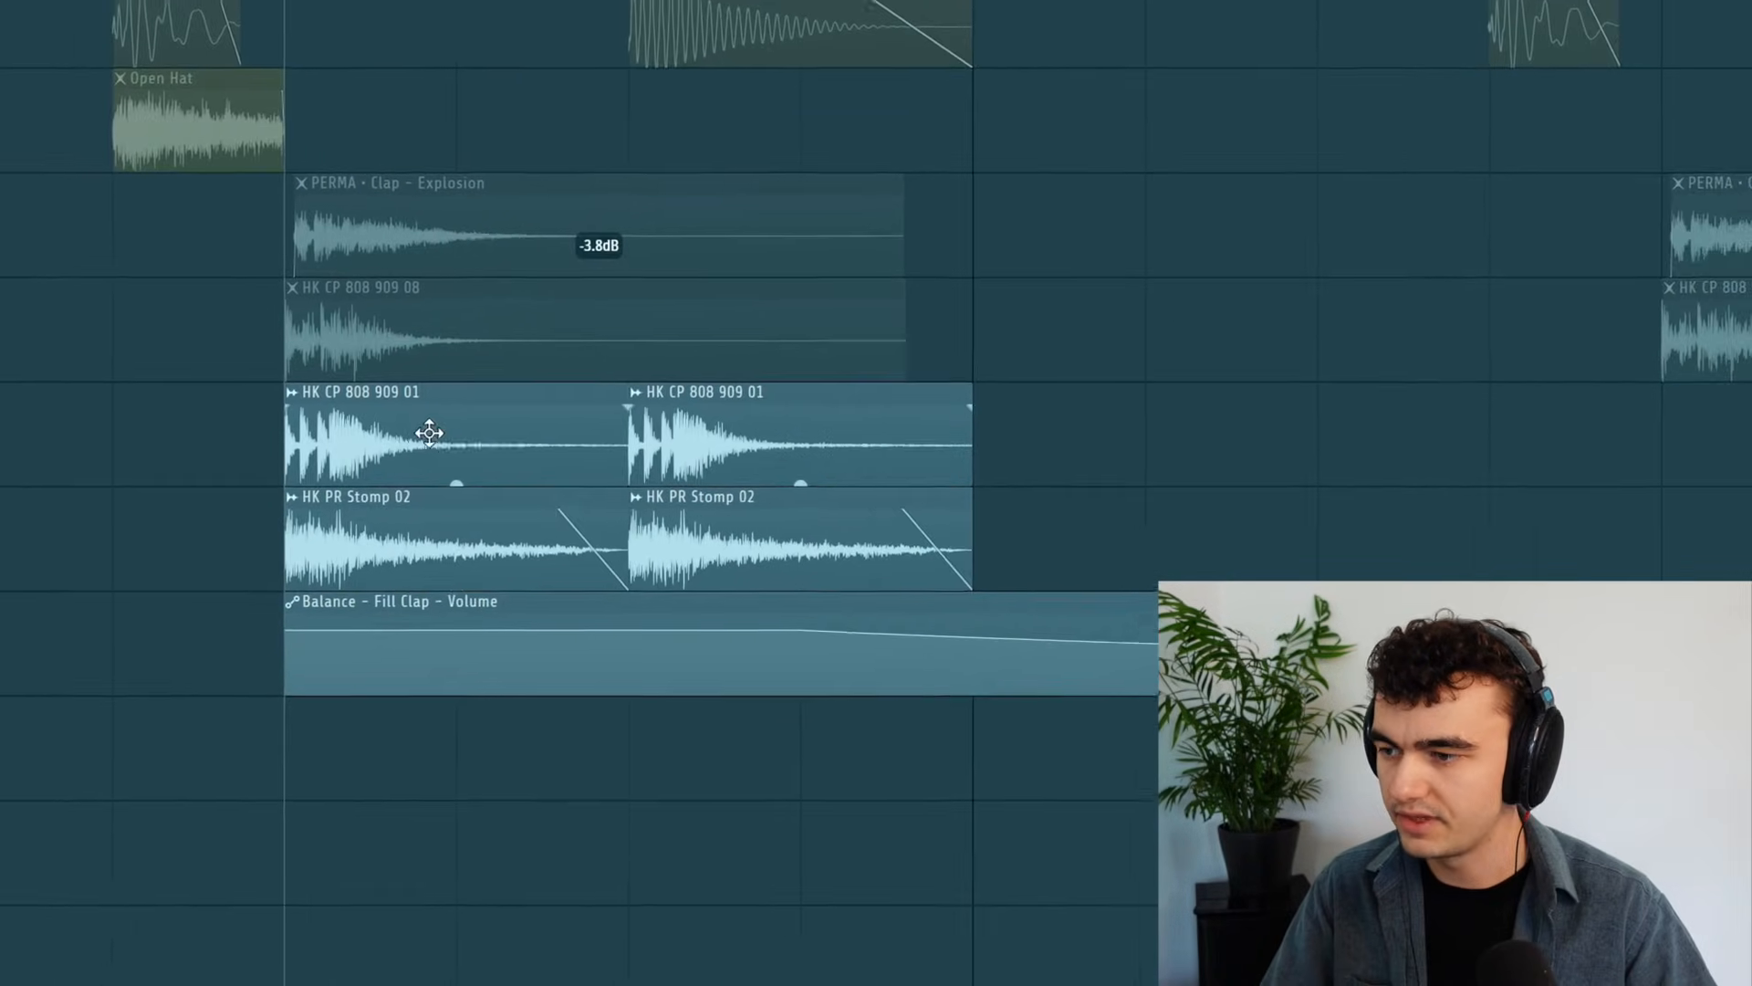
double_click(660, 380)
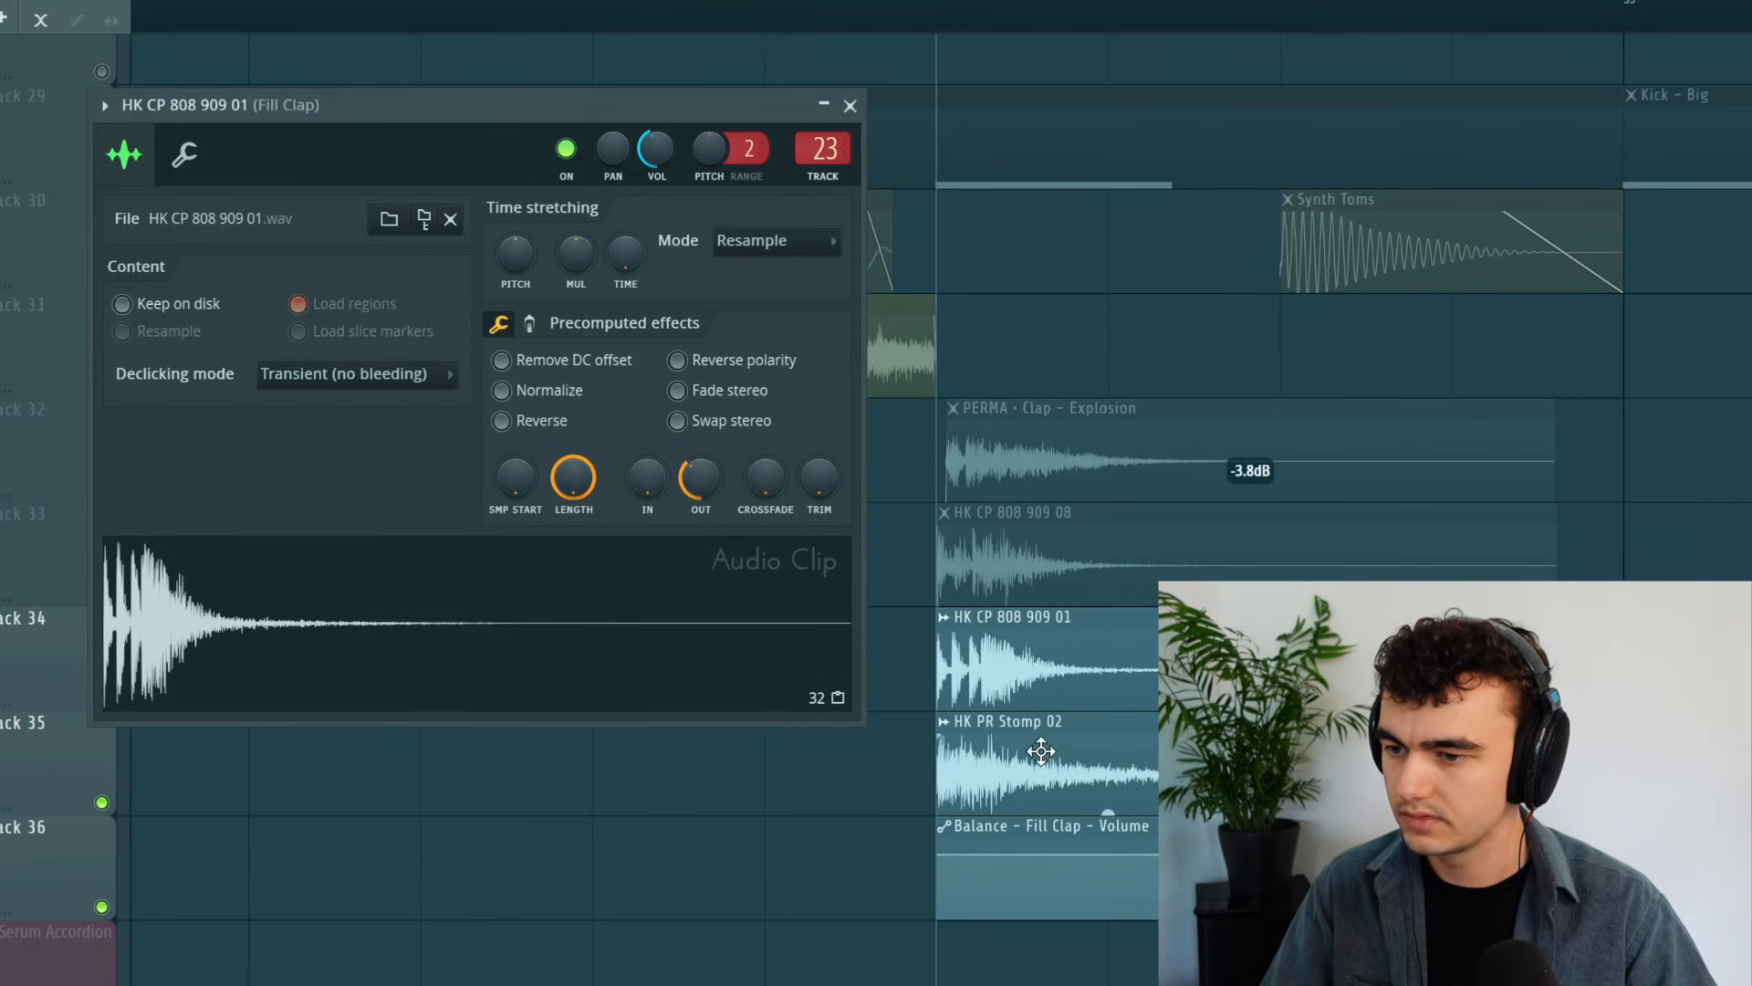
double_click(1041, 751)
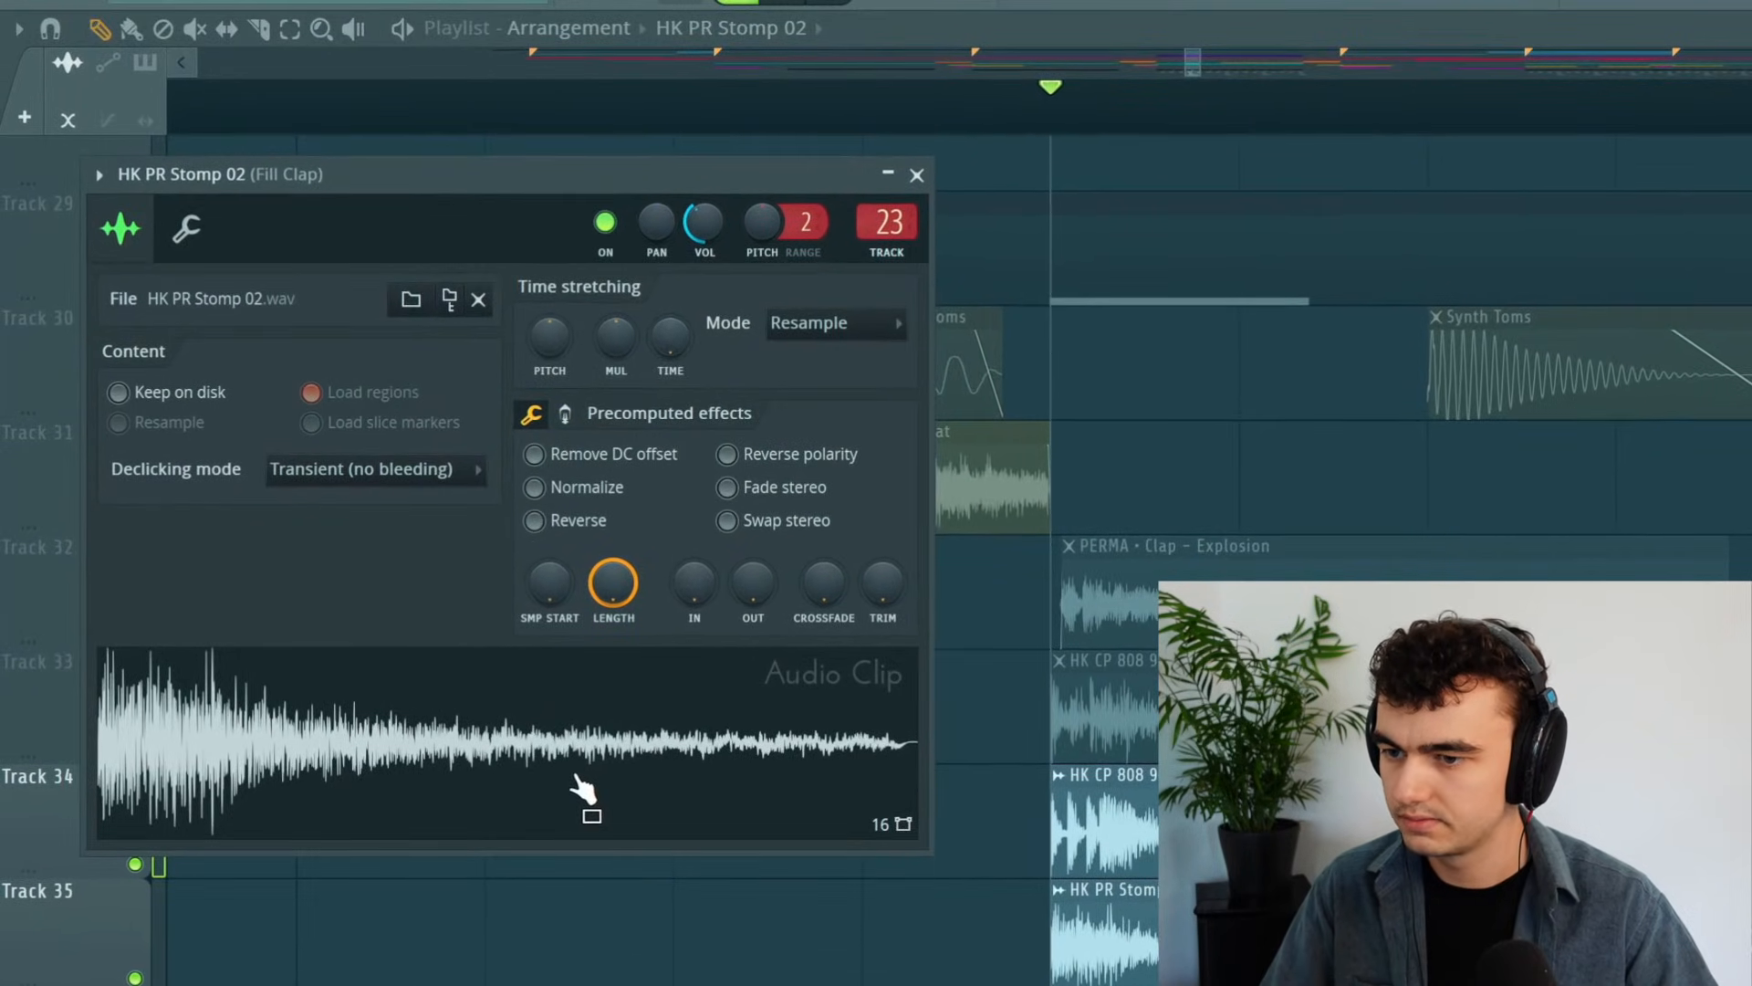